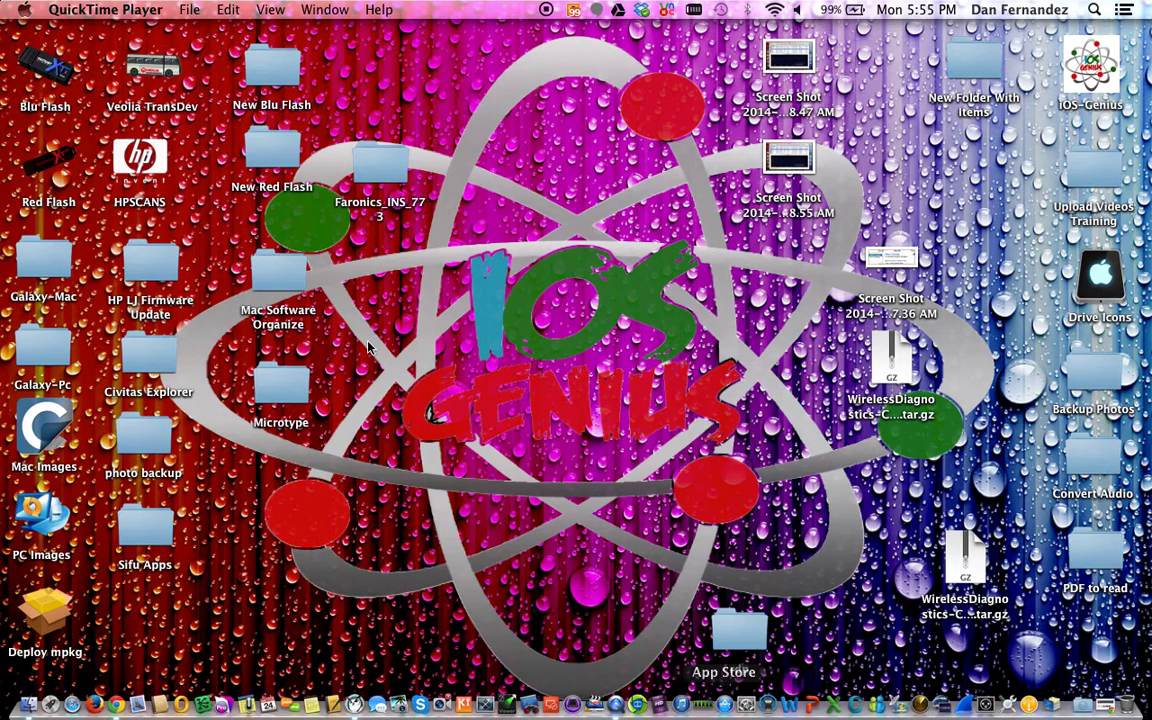
Launch System Preferences from the Apple menu and move its window up and left
{"action": "left_click", "coordinate": [28, 11]}
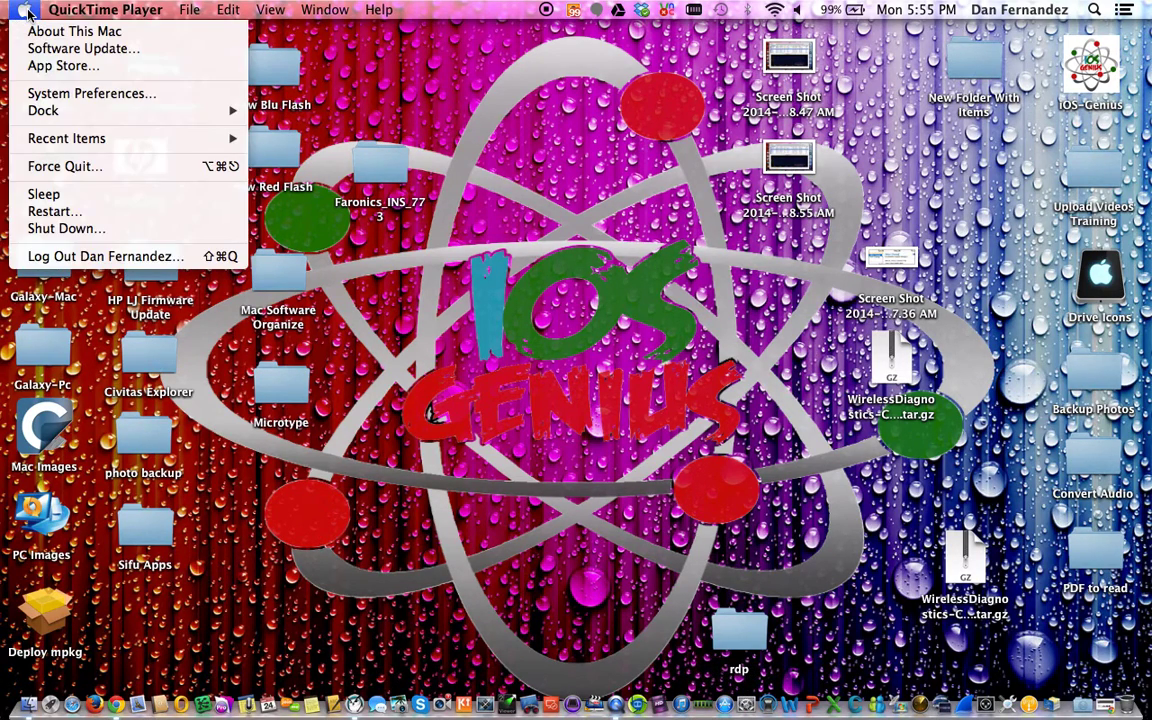
{"action": "left_click", "coordinate": [46, 96]}
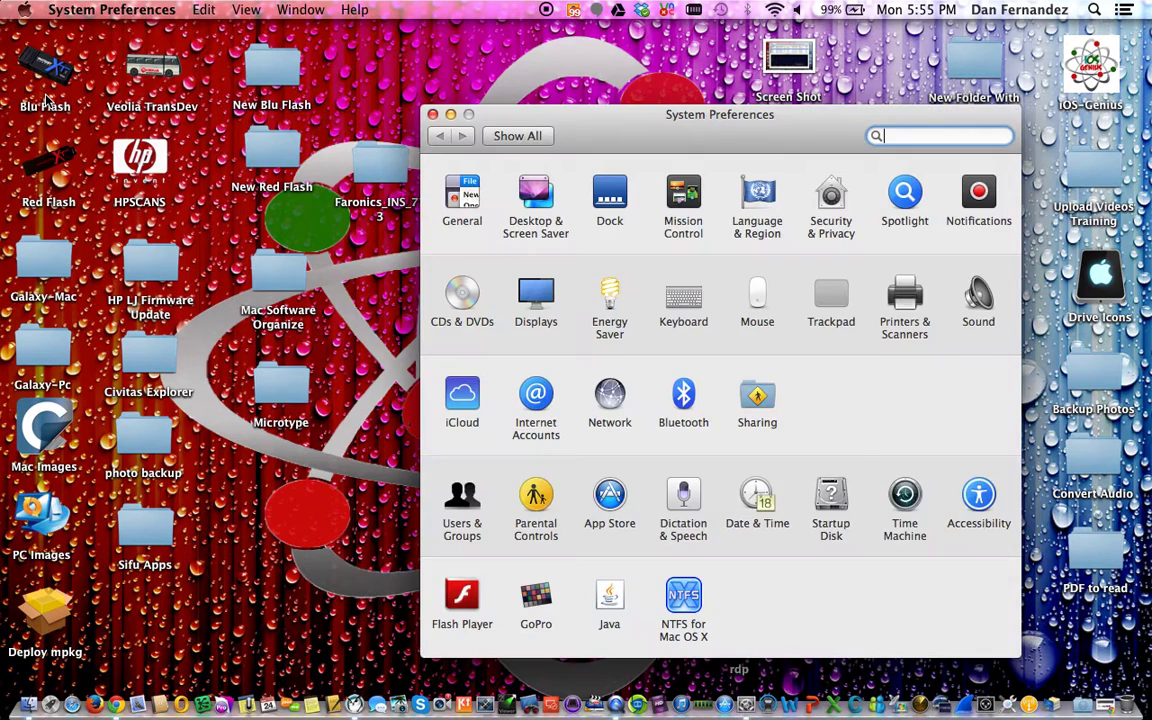
{"action": "left_click_drag", "start_coordinate": [638, 141], "coordinate": [604, 70]}
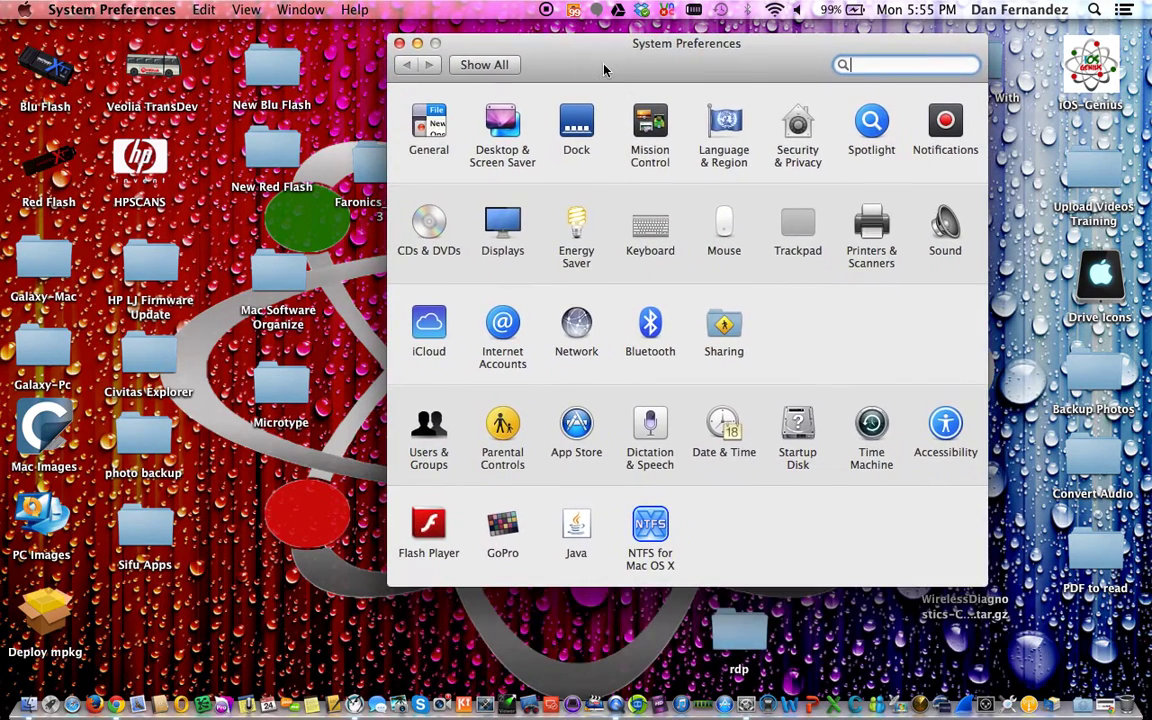
Open Printers & Scanners and review the NorthT-Director's-Office and HP LaserJet 200 printer details
{"action": "left_click", "coordinate": [875, 229]}
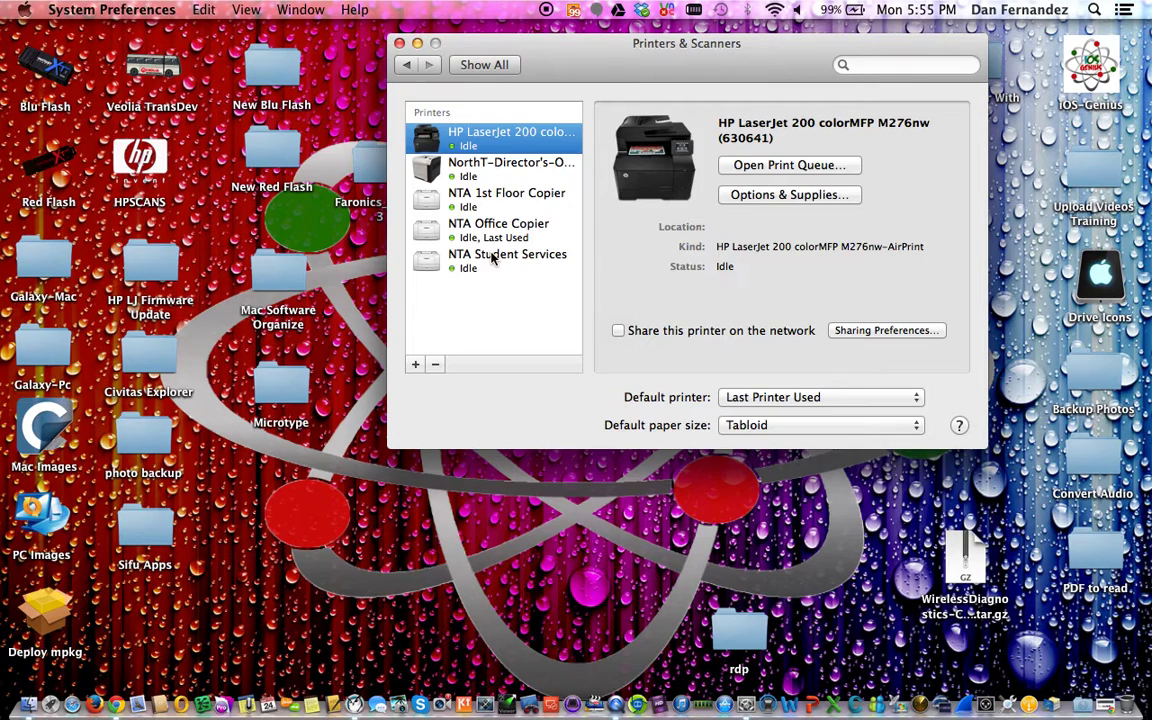
{"action": "left_click", "coordinate": [498, 168]}
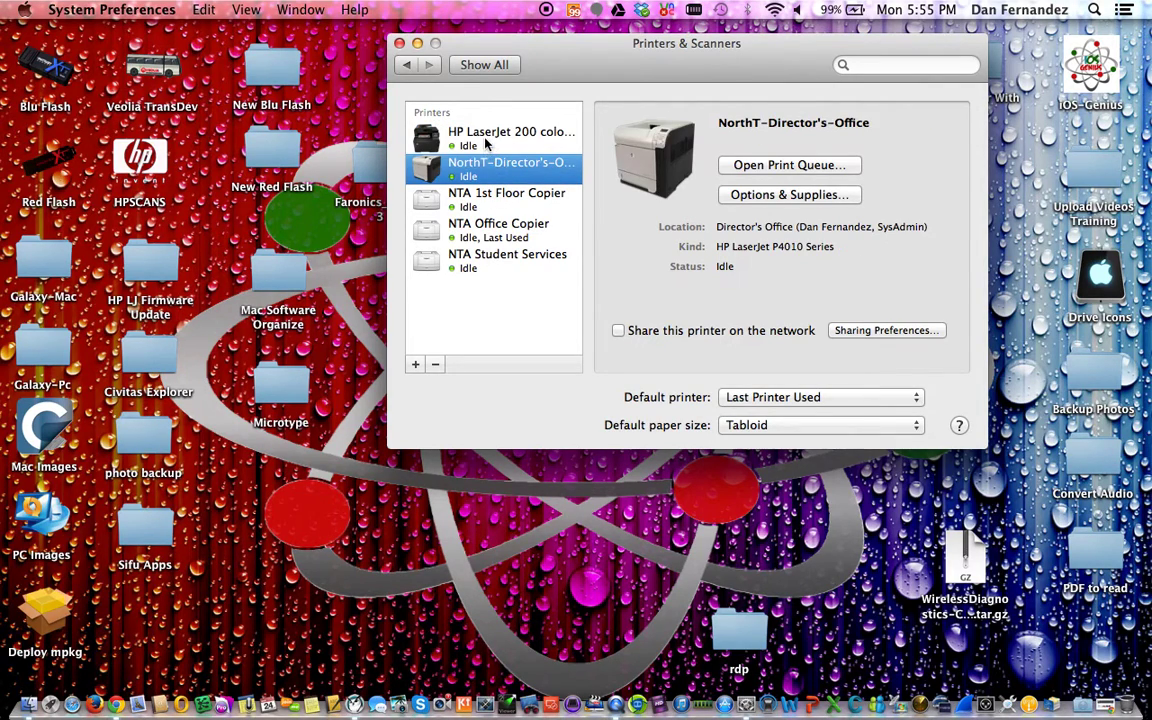
{"action": "left_click", "coordinate": [486, 144]}
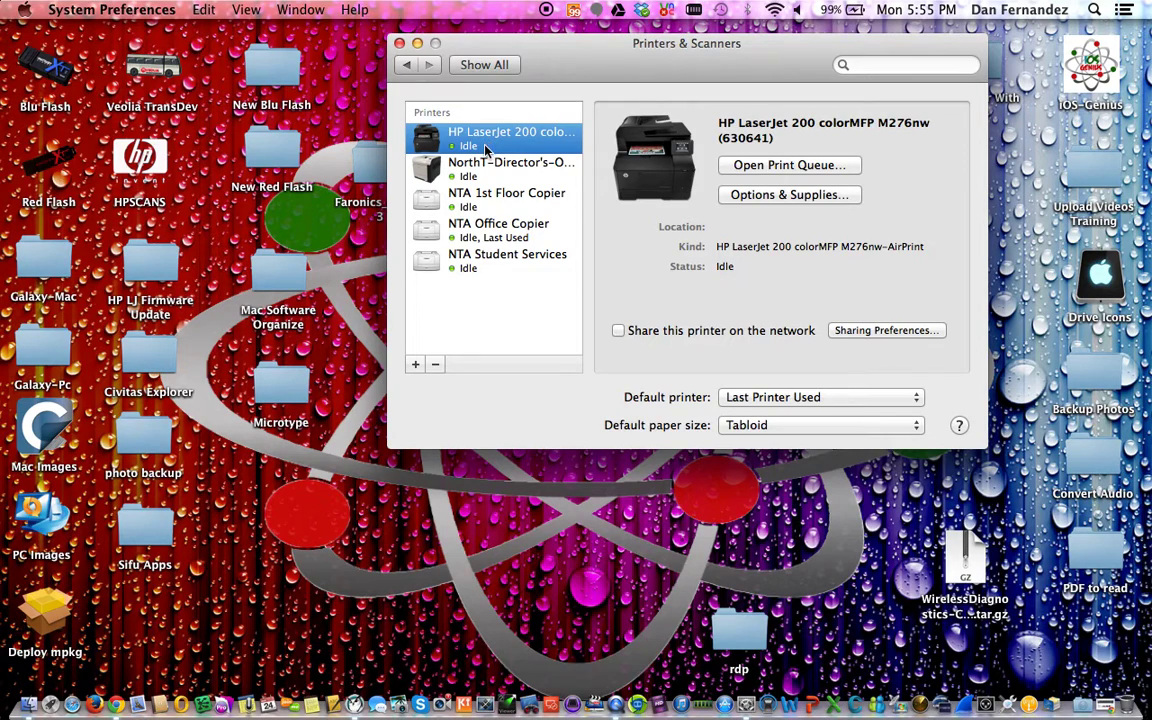
Delete the NTA Student Services and NTA Office Copier printers
{"action": "left_click", "coordinate": [488, 263]}
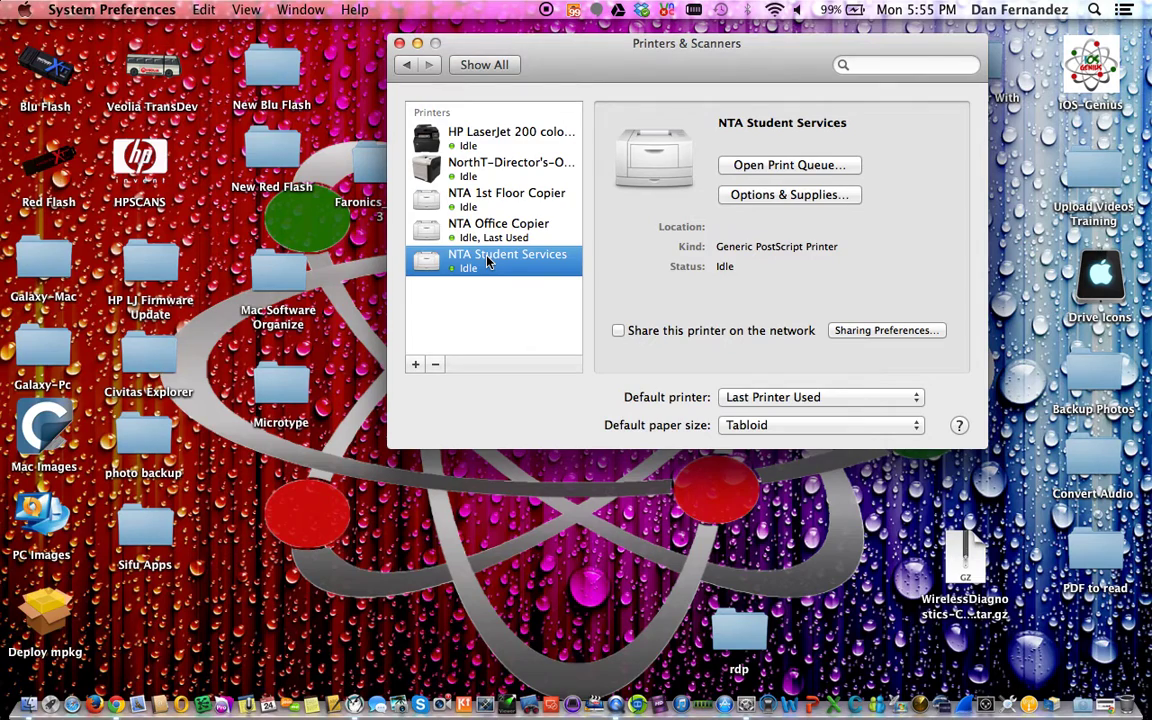
{"action": "key", "text": "BackSpace"}
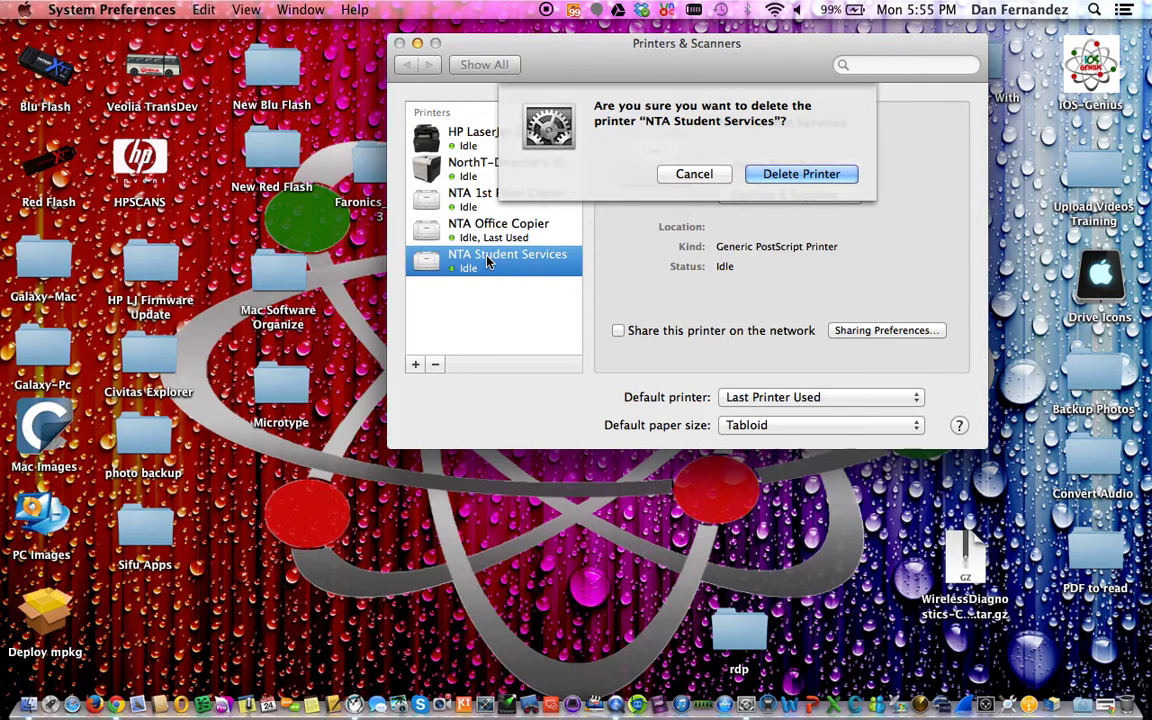
{"action": "key", "text": "Return"}
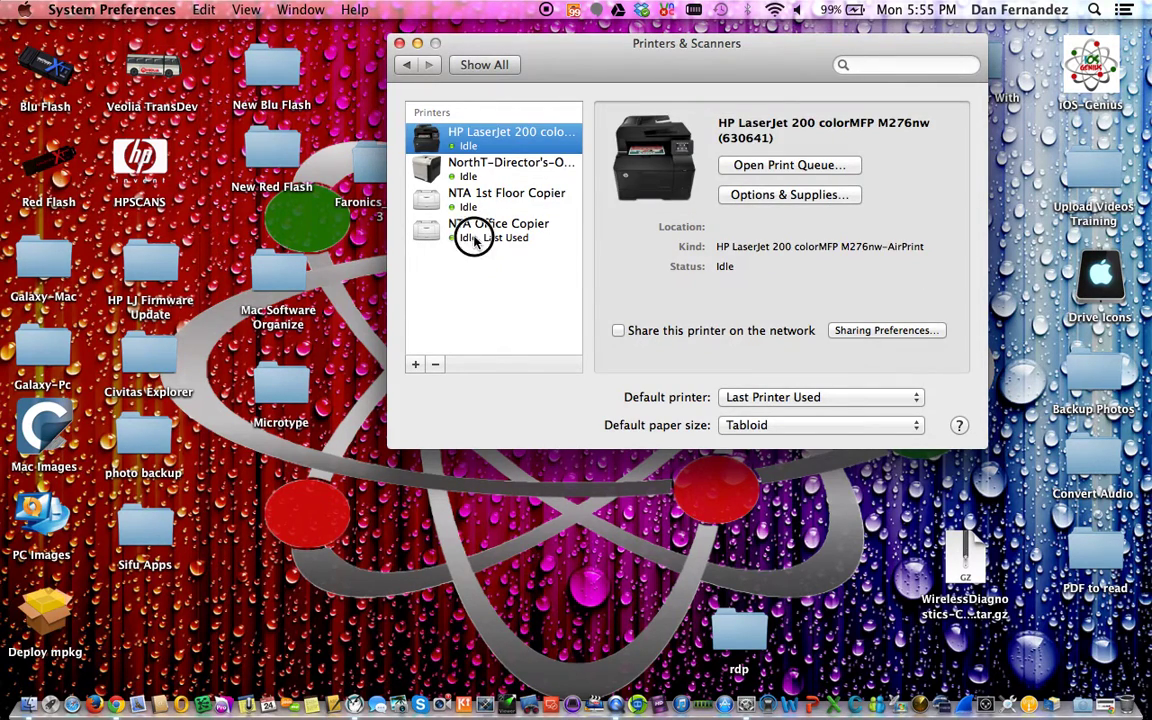
{"action": "left_click", "coordinate": [472, 237]}
{"action": "left_click", "coordinate": [435, 365]}
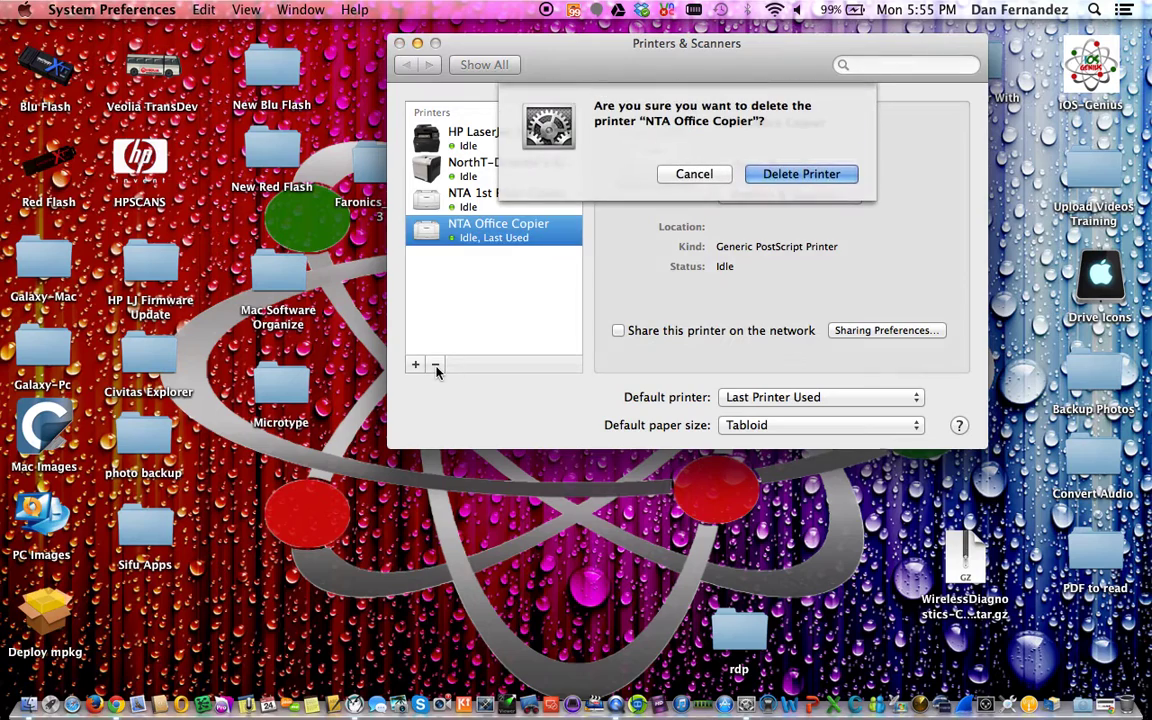
{"action": "left_click", "coordinate": [801, 174]}
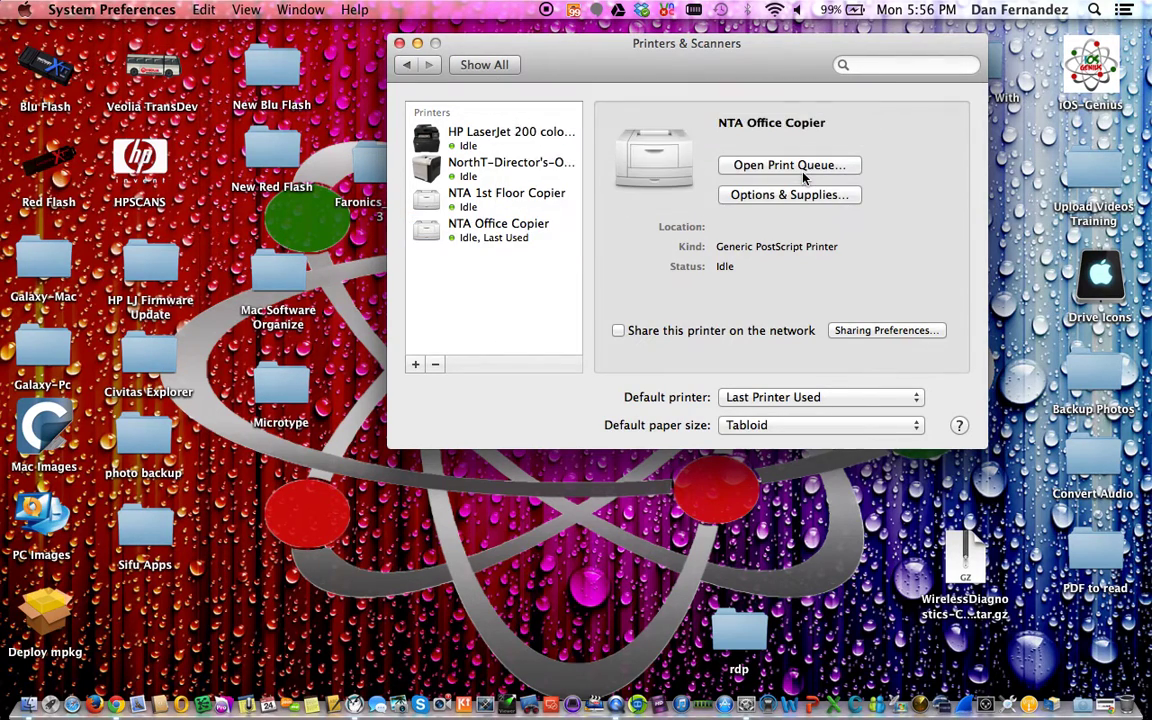
Delete the NTA 1st Floor Copier and NorthT-Director's-Office printers, leaving only the HP LaserJet
{"action": "left_click", "coordinate": [500, 207]}
{"action": "left_click", "coordinate": [435, 365]}
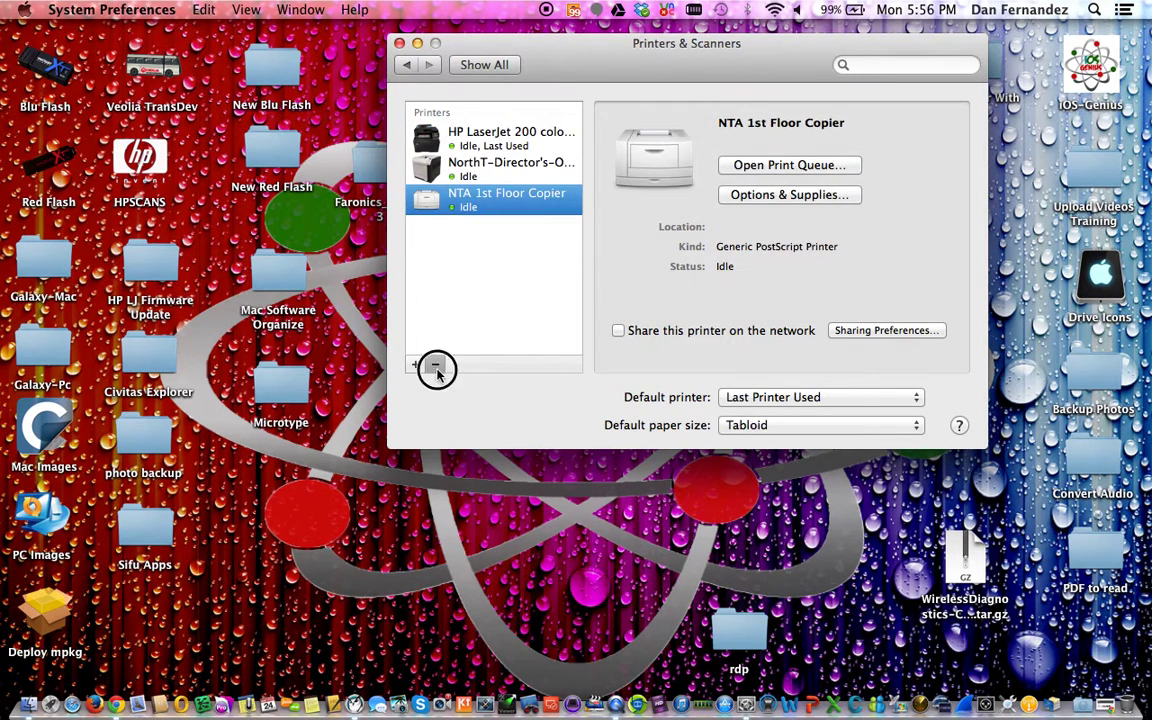
{"action": "left_click", "coordinate": [805, 174]}
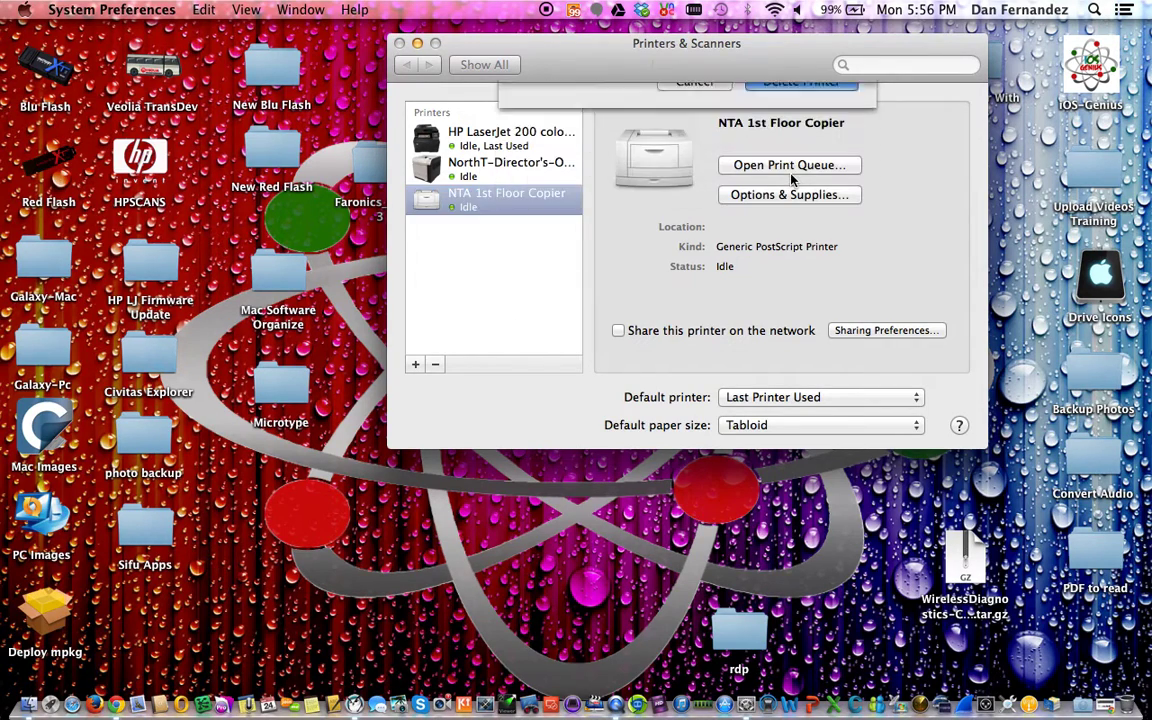
{"action": "left_click", "coordinate": [491, 172]}
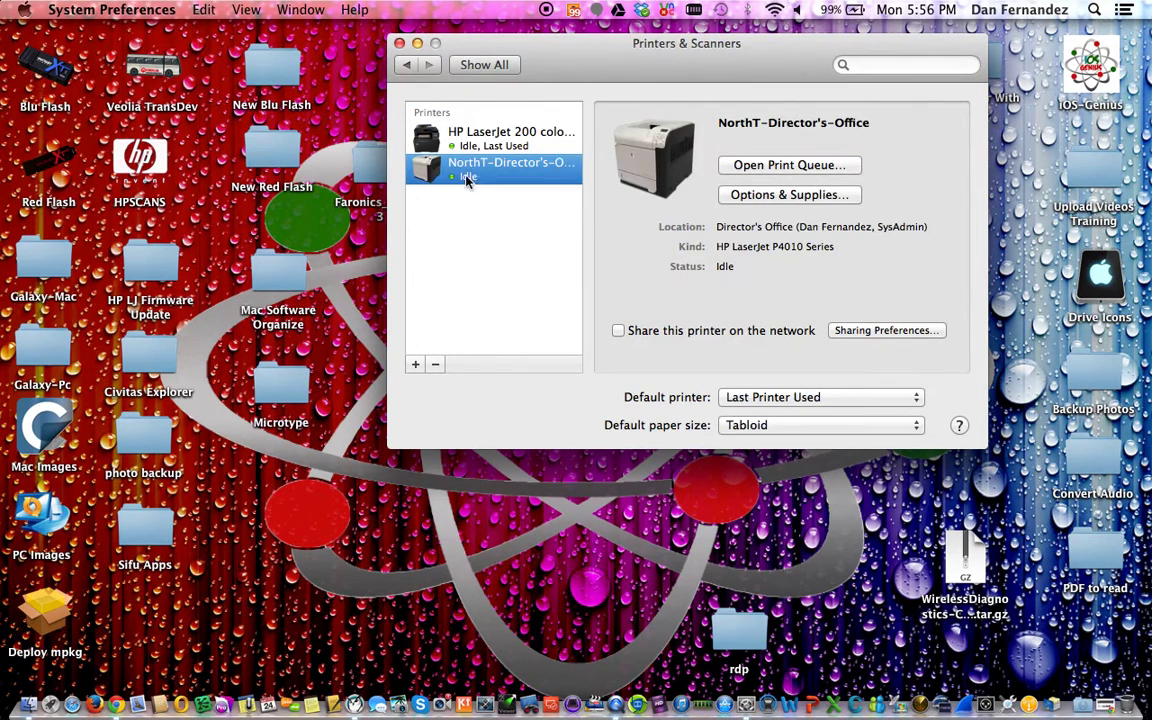
{"action": "left_click", "coordinate": [437, 365]}
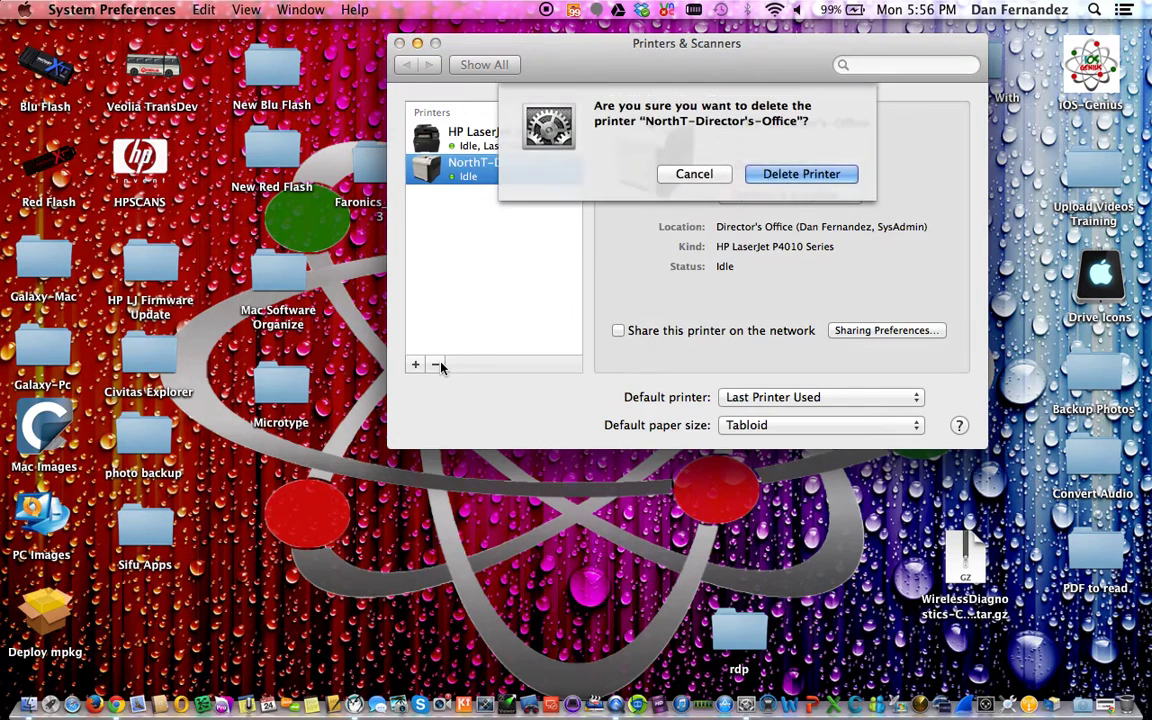
{"action": "left_click", "coordinate": [818, 177]}
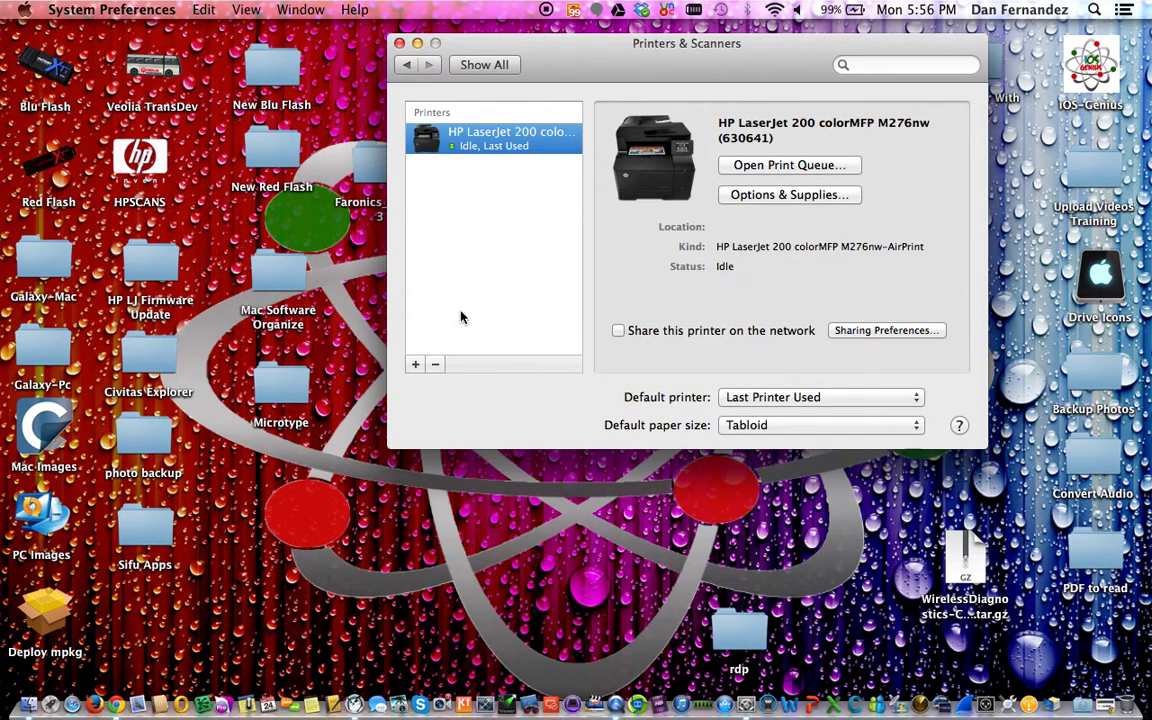
Return to the preferences overview, open Users & Groups and shift its window left
{"action": "left_click", "coordinate": [408, 66]}
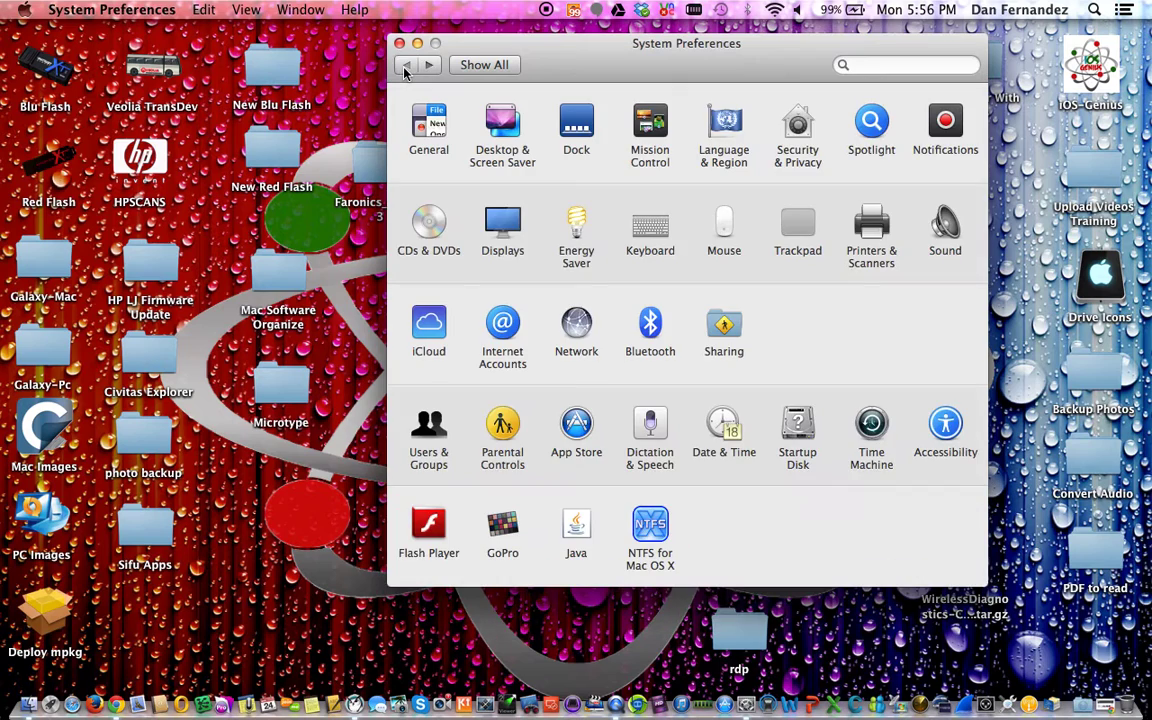
{"action": "left_click", "coordinate": [428, 65]}
{"action": "left_click", "coordinate": [488, 66]}
{"action": "left_click", "coordinate": [438, 427]}
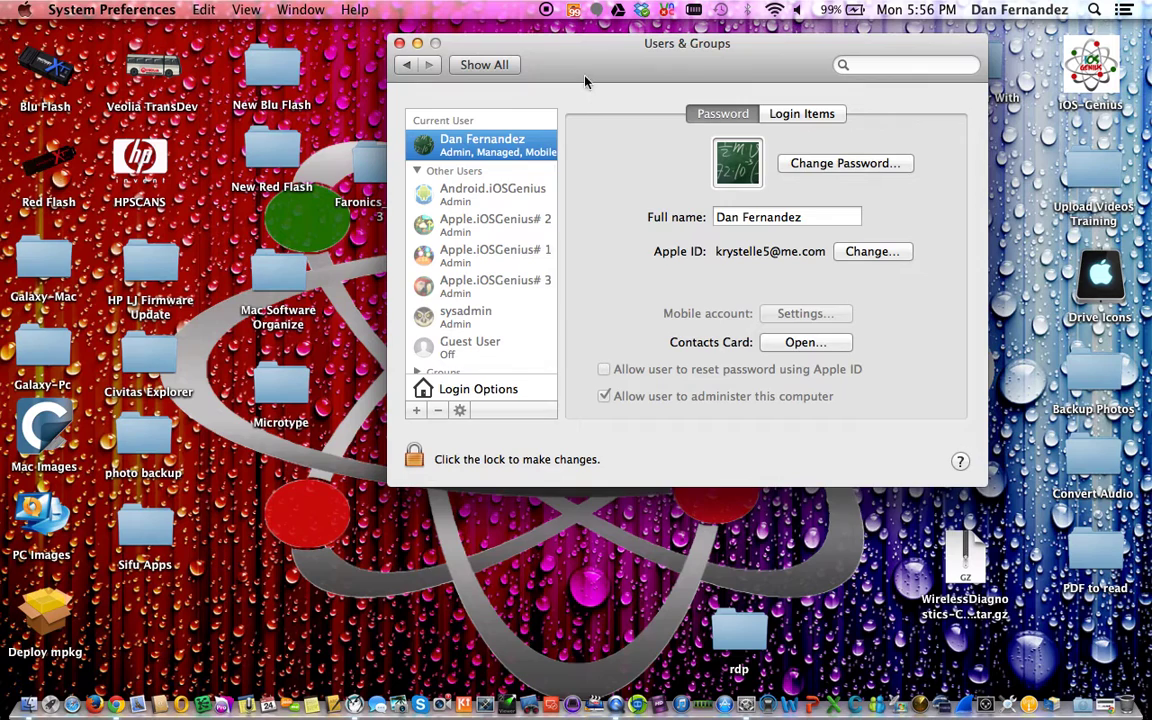
{"action": "left_click_drag", "start_coordinate": [609, 69], "coordinate": [519, 63]}
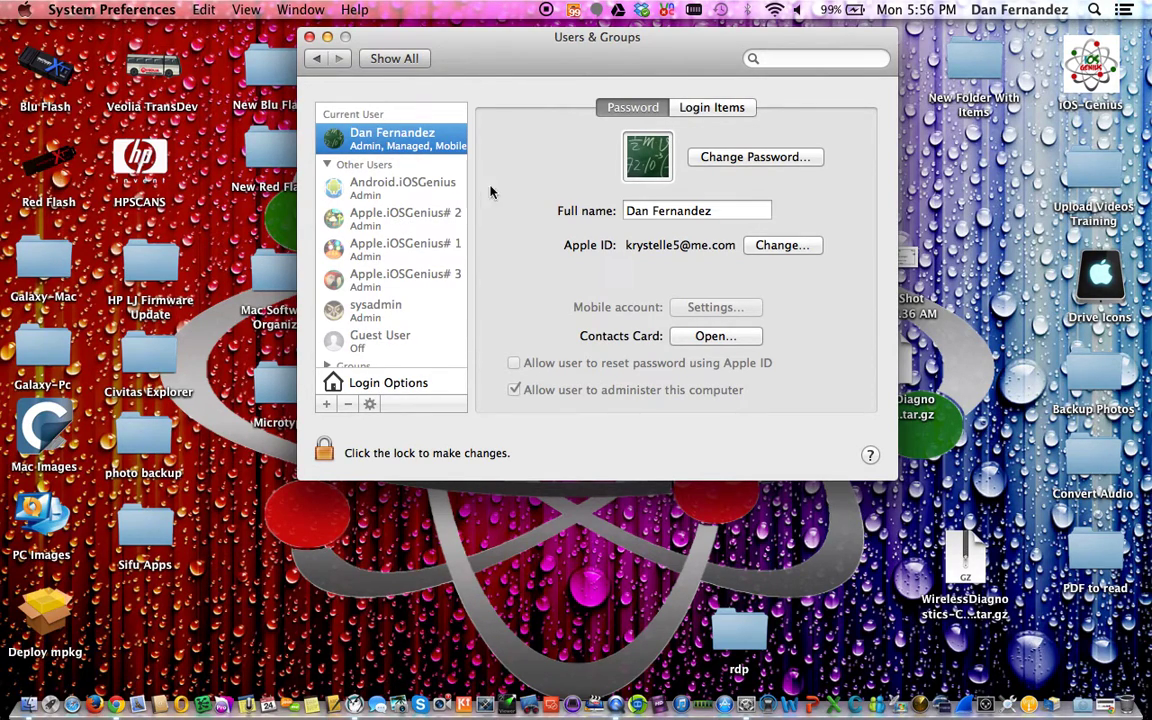
Unlock Users & Groups with the administrator password
{"action": "left_click", "coordinate": [325, 453]}
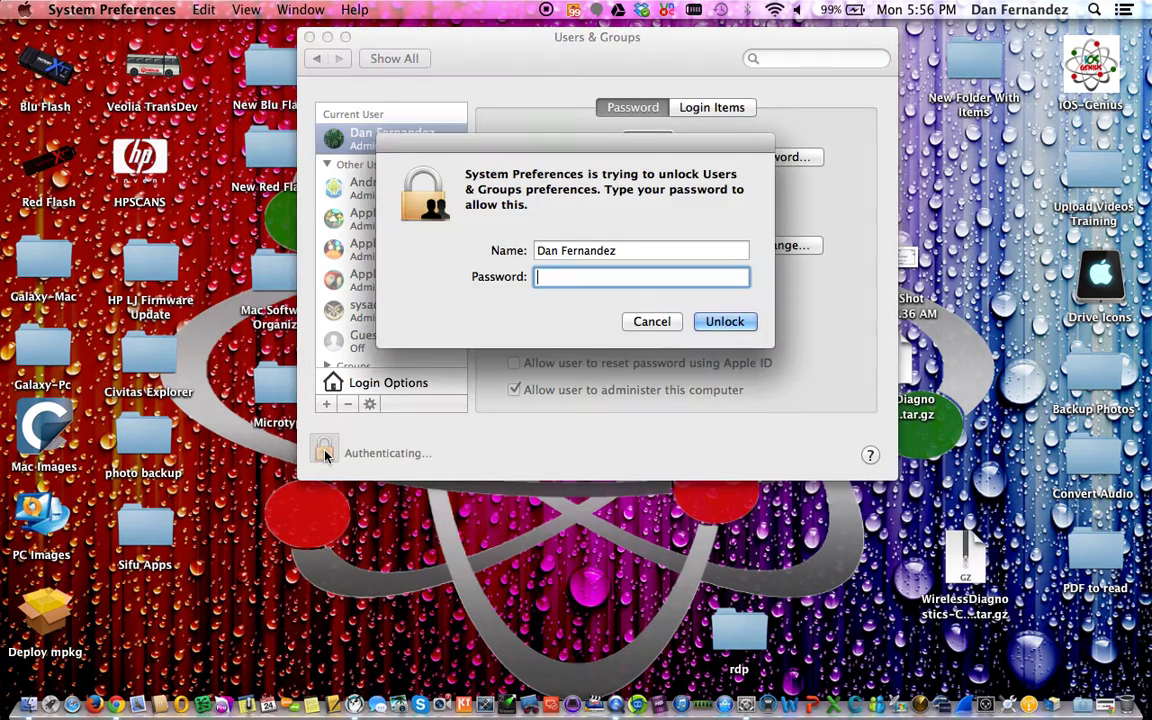
{"action": "type", "text": "•••••••••"}
{"action": "key", "text": "Return"}
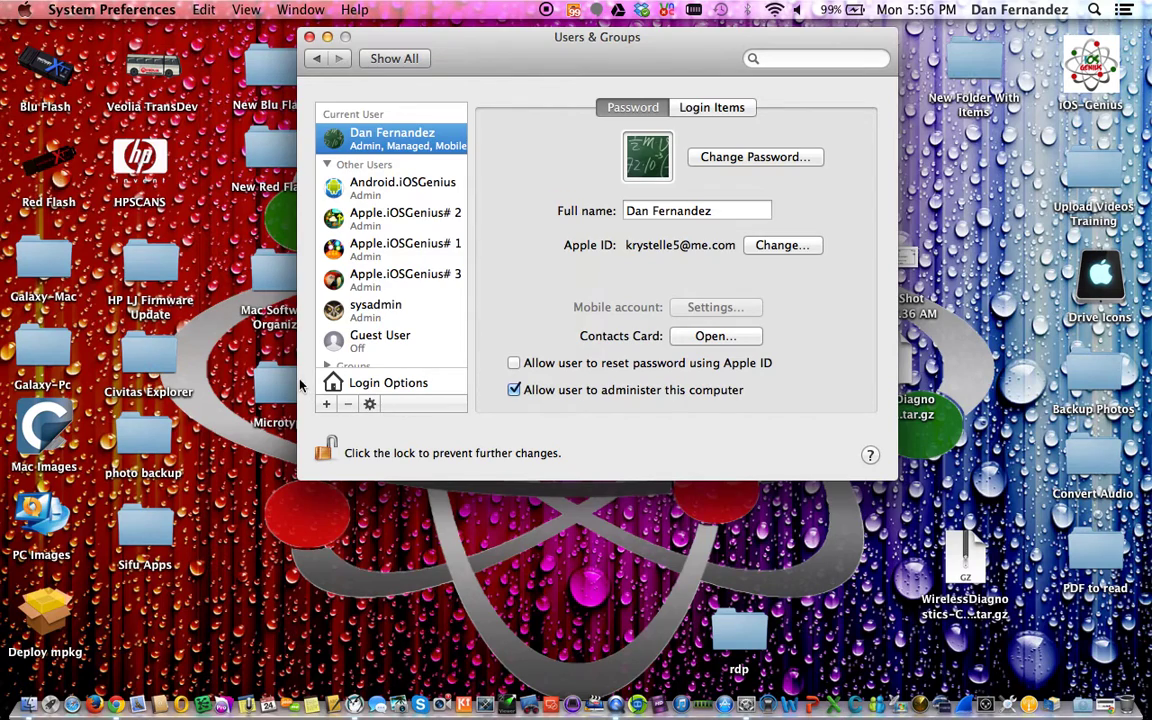
Under Login Options, set the login window to display Name and password
{"action": "left_click", "coordinate": [418, 384]}
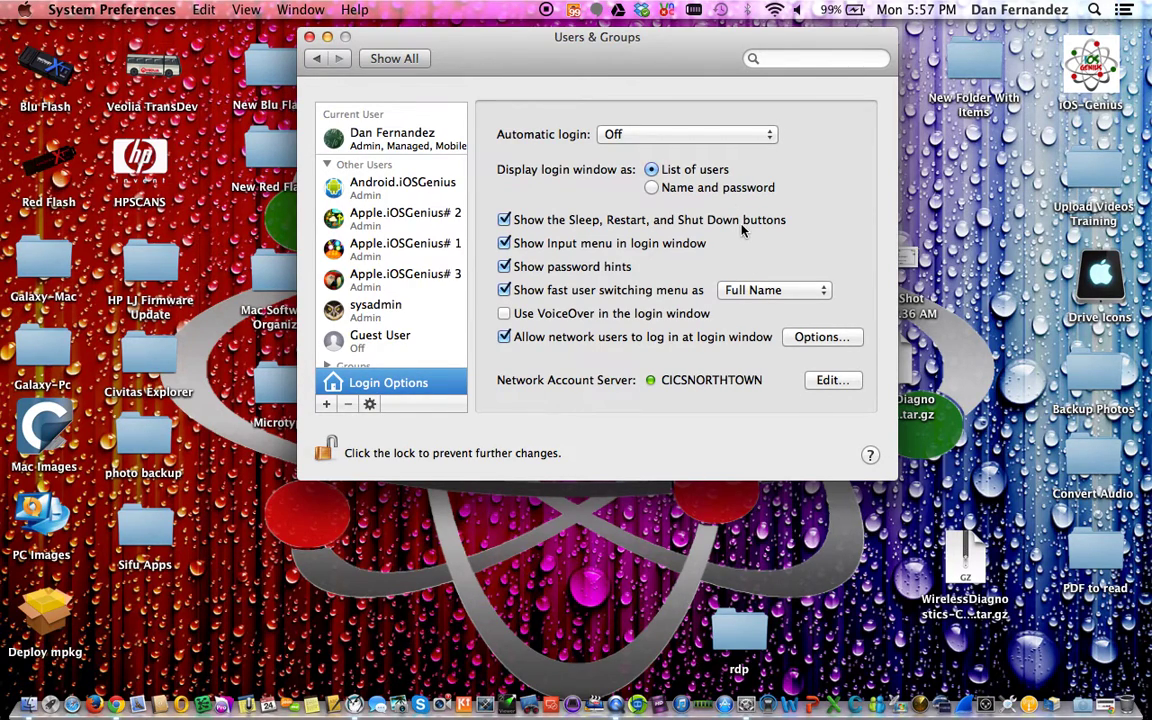
{"action": "left_click", "coordinate": [653, 189]}
{"action": "left_click", "coordinate": [362, 180]}
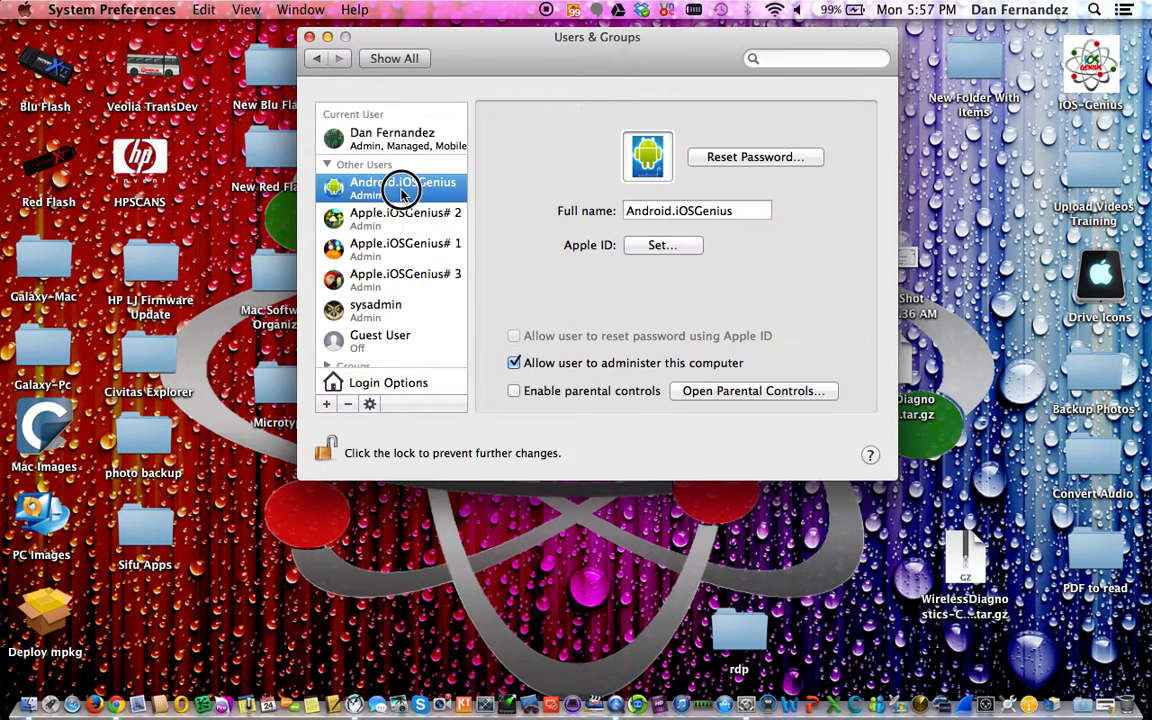
{"action": "left_click", "coordinate": [392, 278]}
{"action": "left_click", "coordinate": [380, 338]}
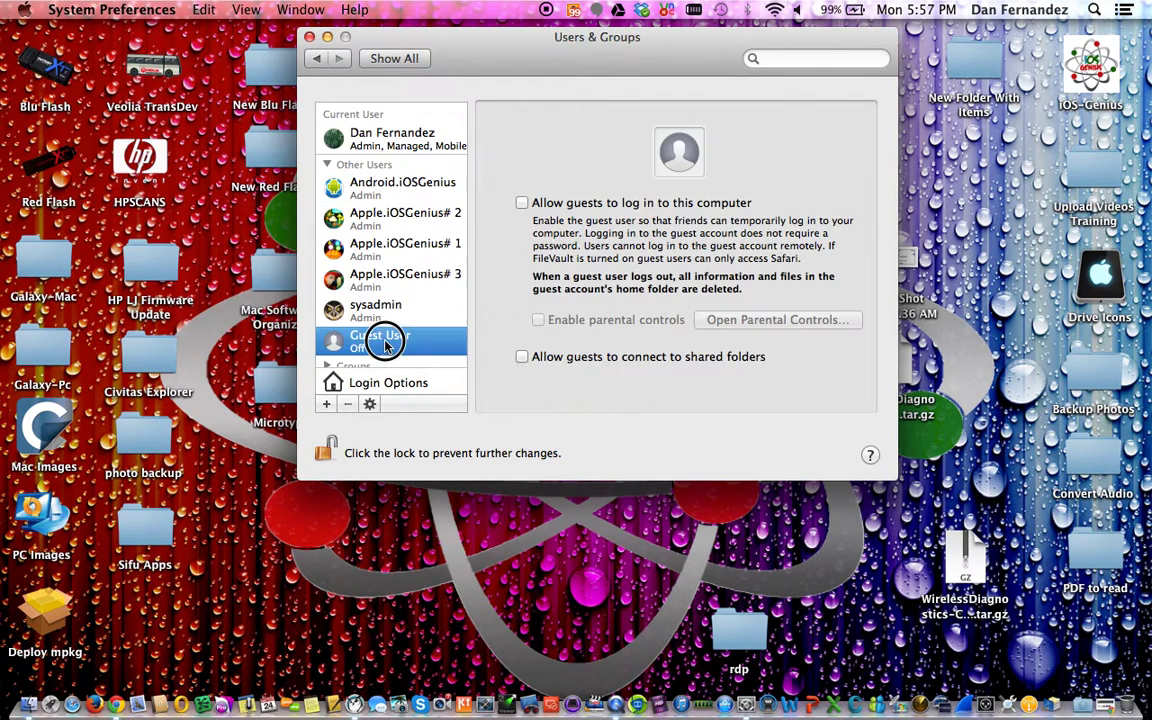
{"action": "left_click", "coordinate": [400, 140]}
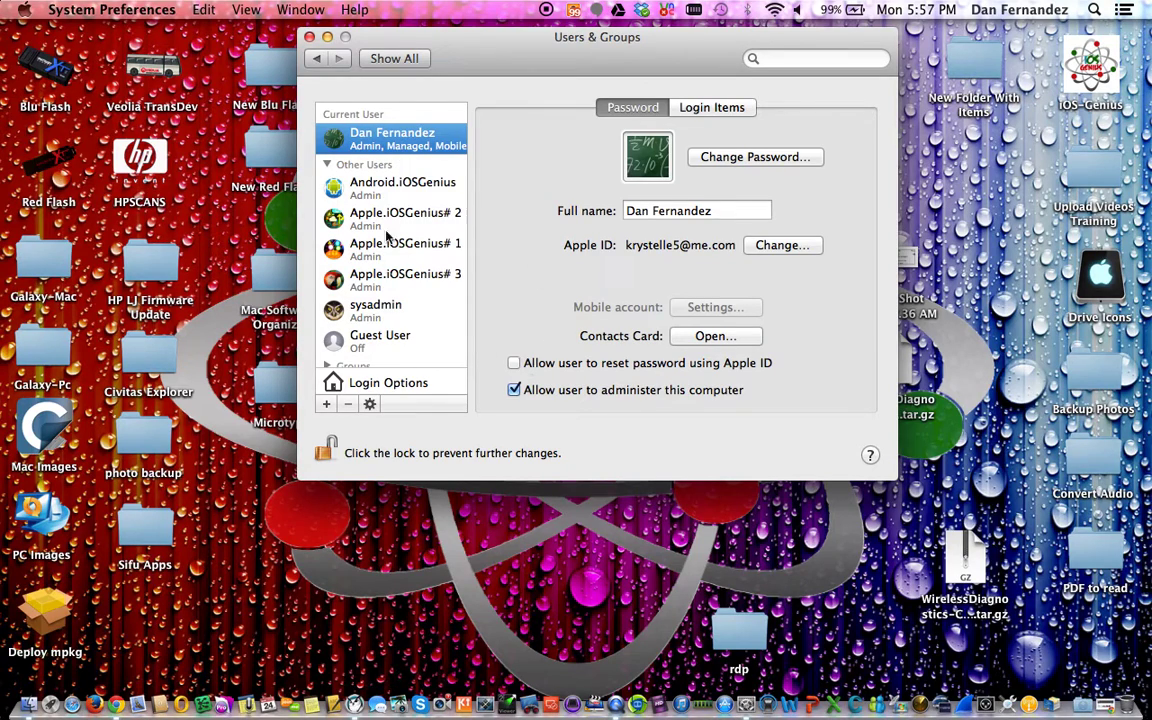
{"action": "left_click", "coordinate": [372, 386]}
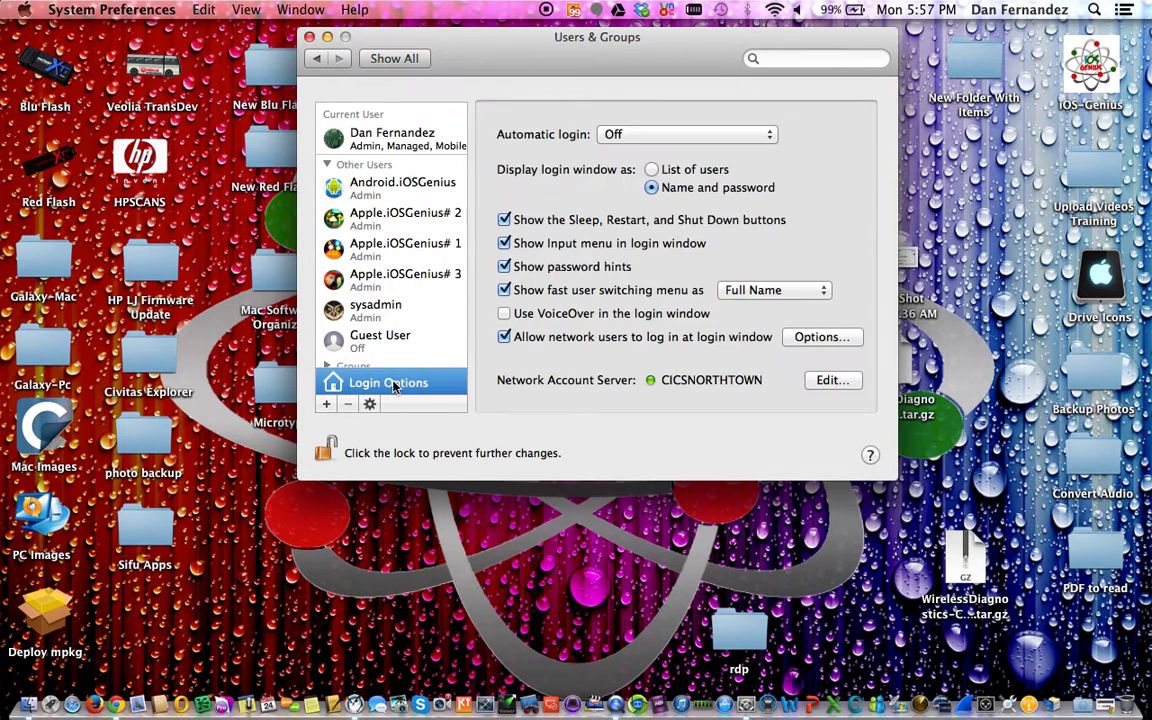
{"action": "left_click", "coordinate": [505, 290]}
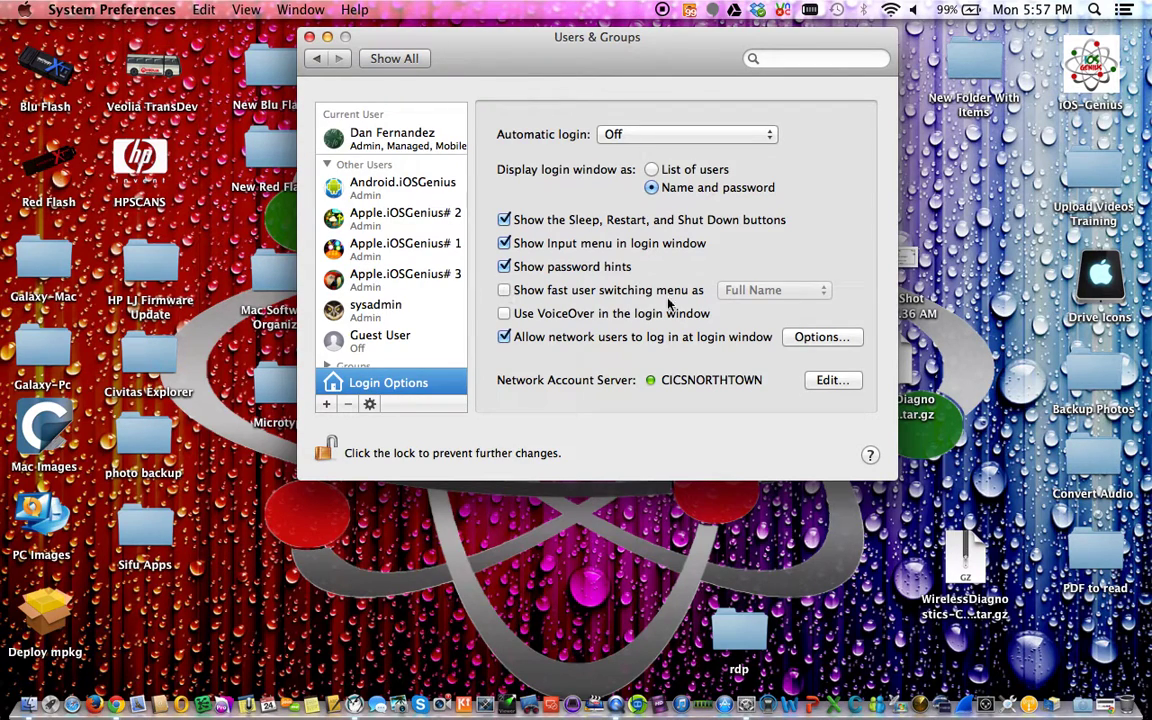
{"action": "left_click", "coordinate": [505, 290]}
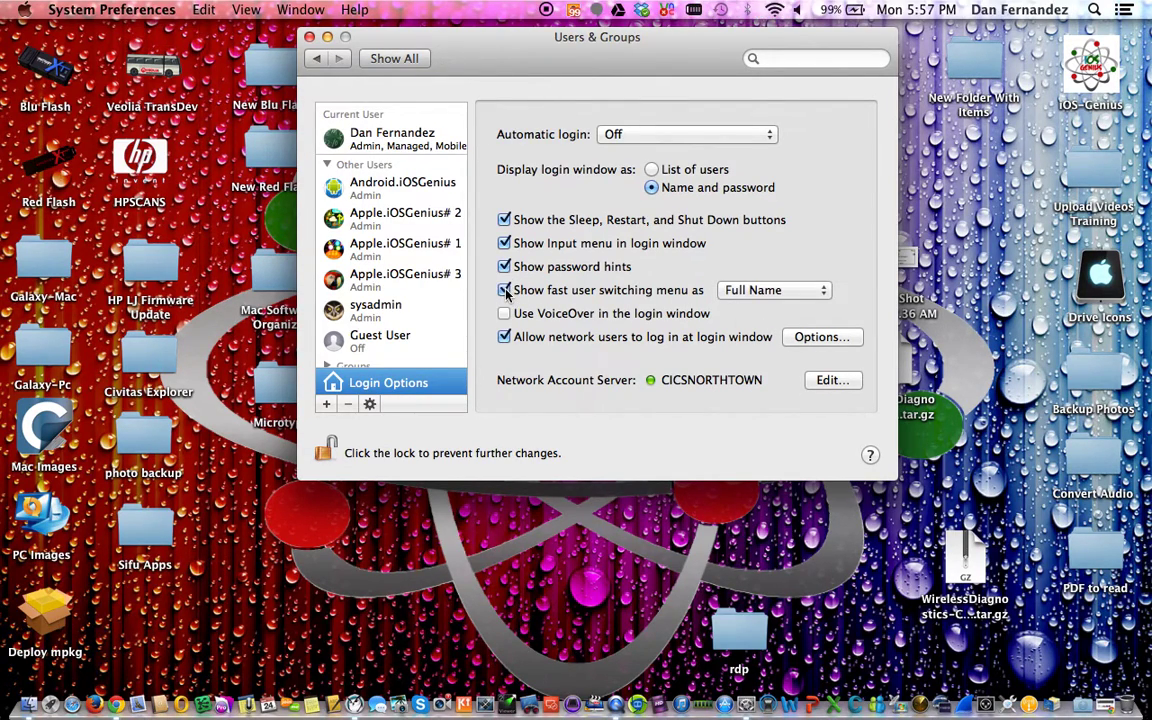
{"action": "left_click", "coordinate": [1035, 10]}
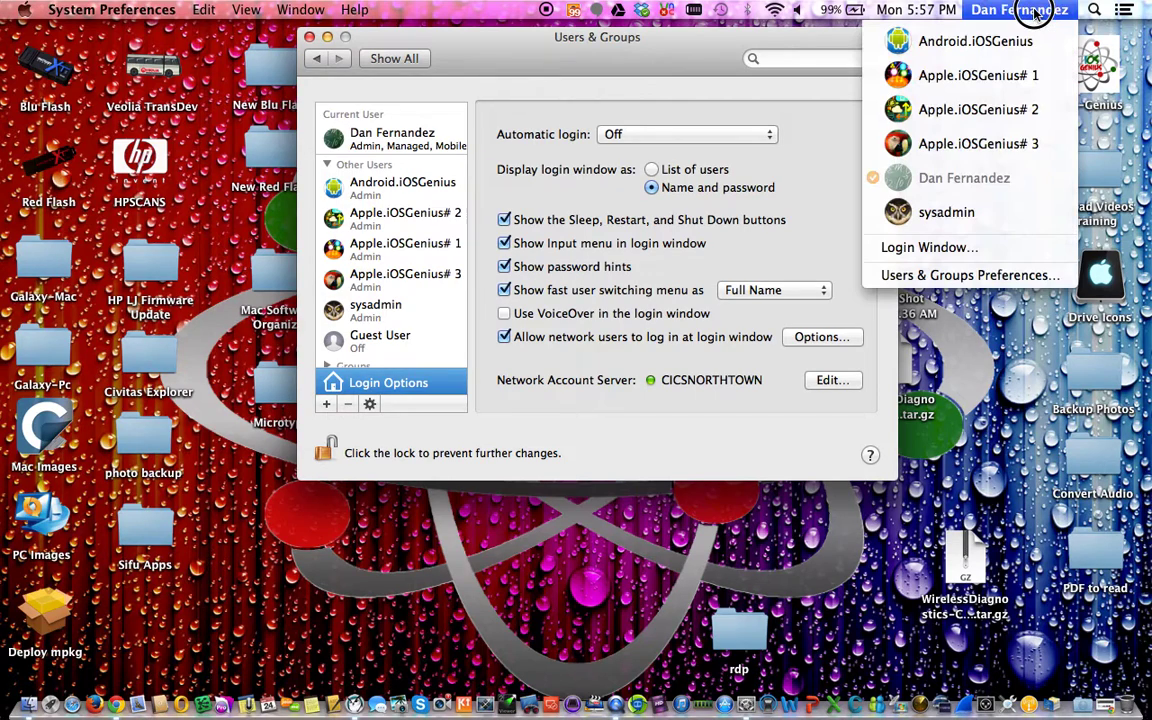
{"action": "left_click", "coordinate": [1035, 10]}
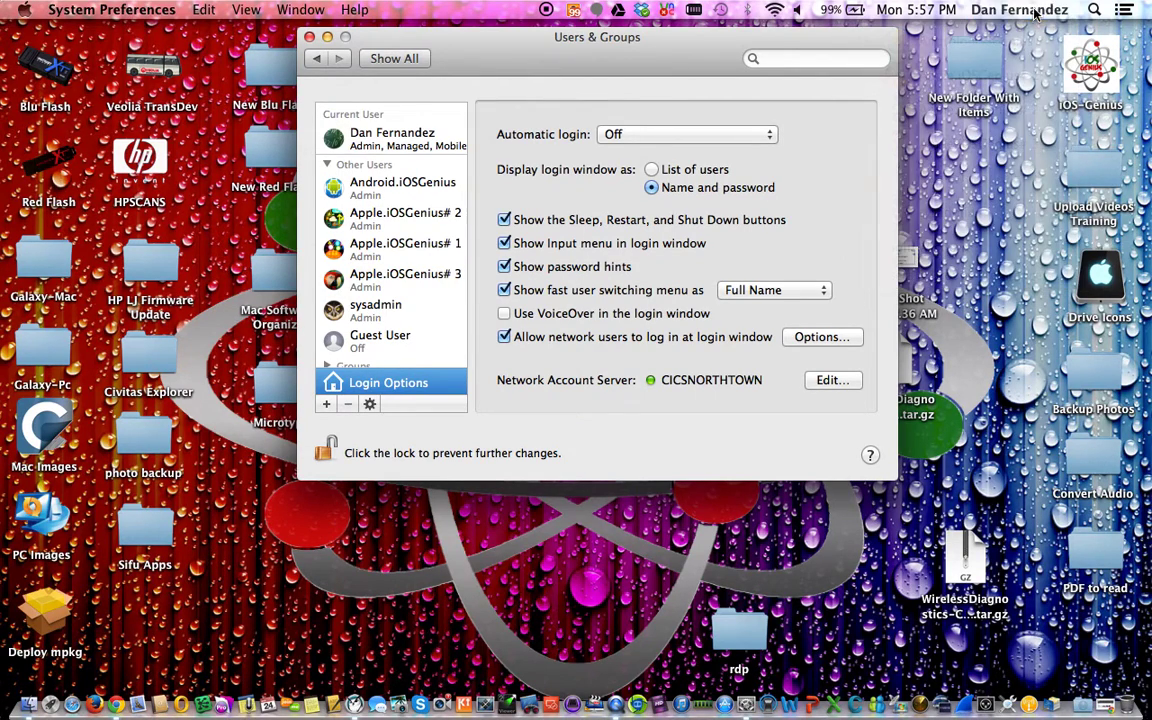
{"action": "left_click", "coordinate": [505, 290]}
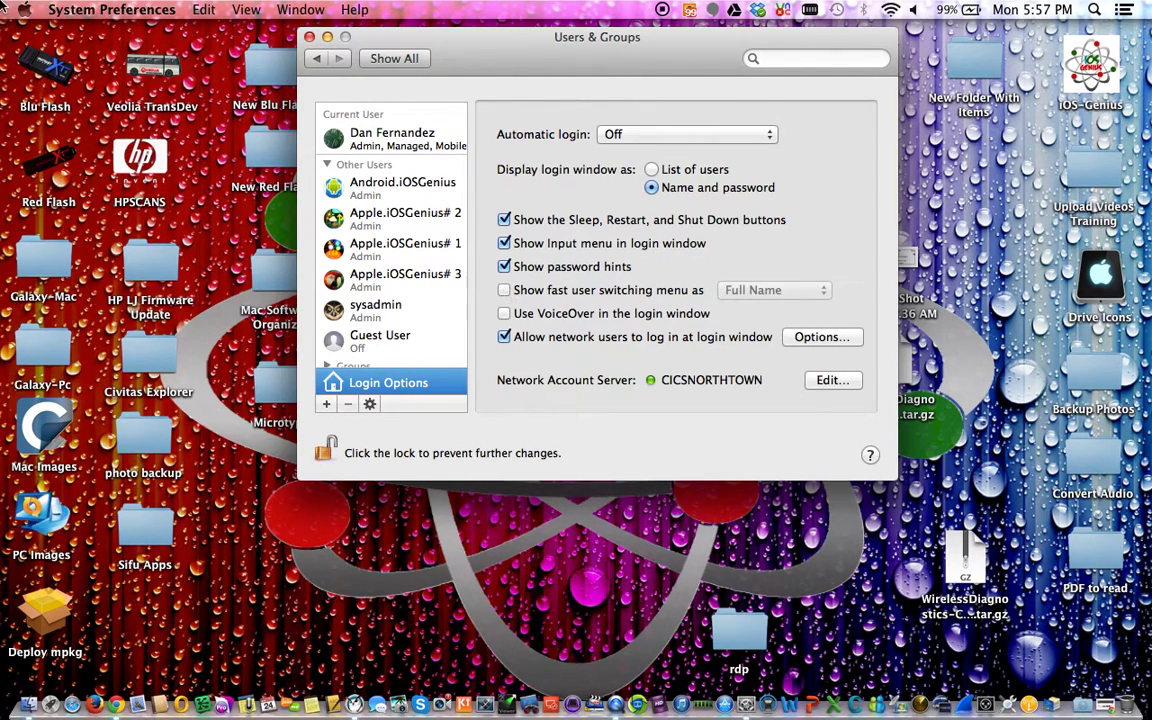
{"action": "left_click", "coordinate": [24, 9]}
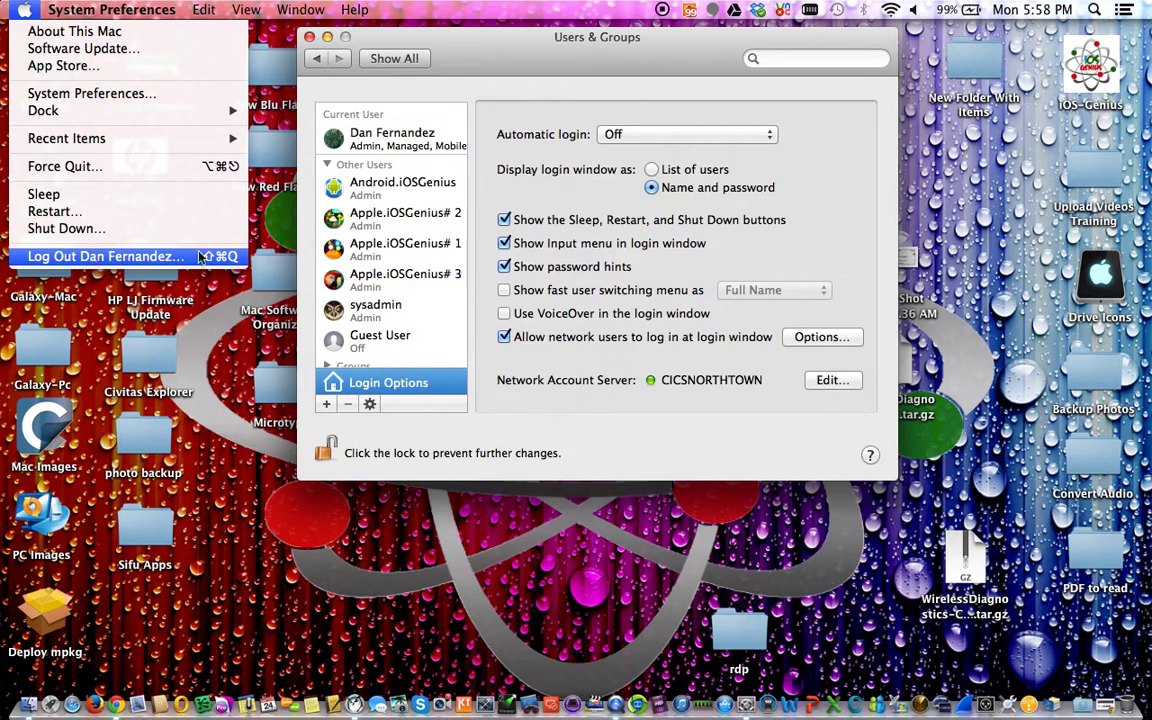
{"action": "left_click", "coordinate": [557, 178]}
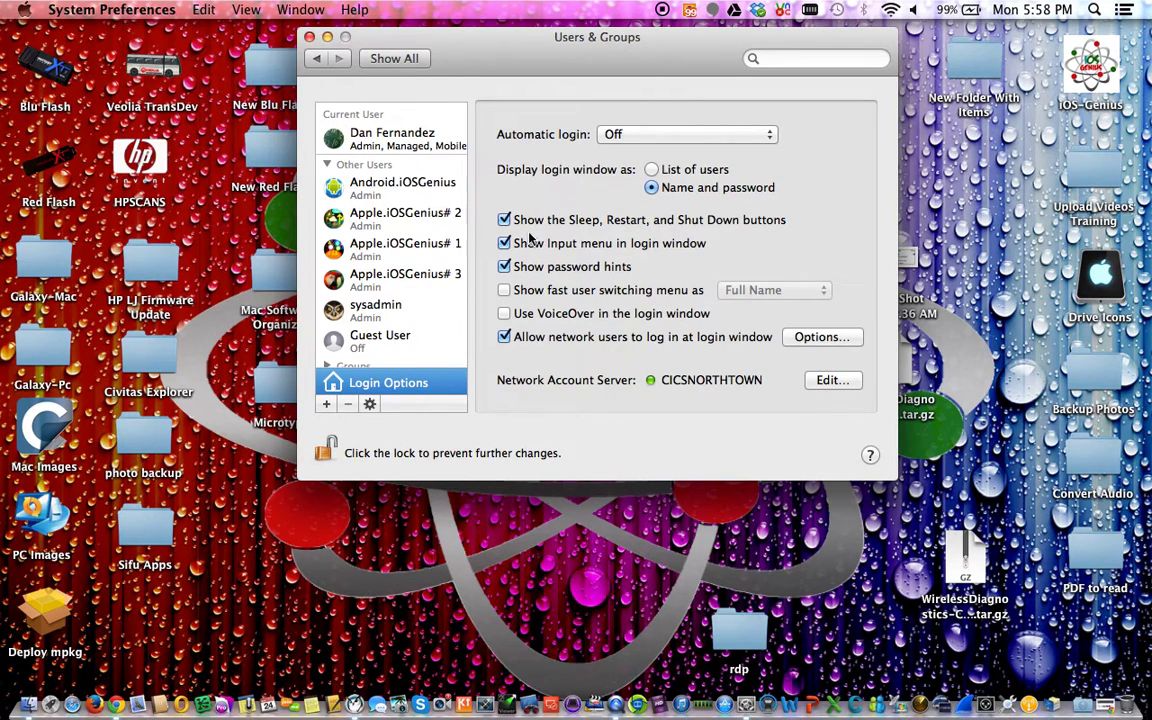
{"action": "left_click", "coordinate": [504, 290]}
{"action": "left_click", "coordinate": [1008, 10]}
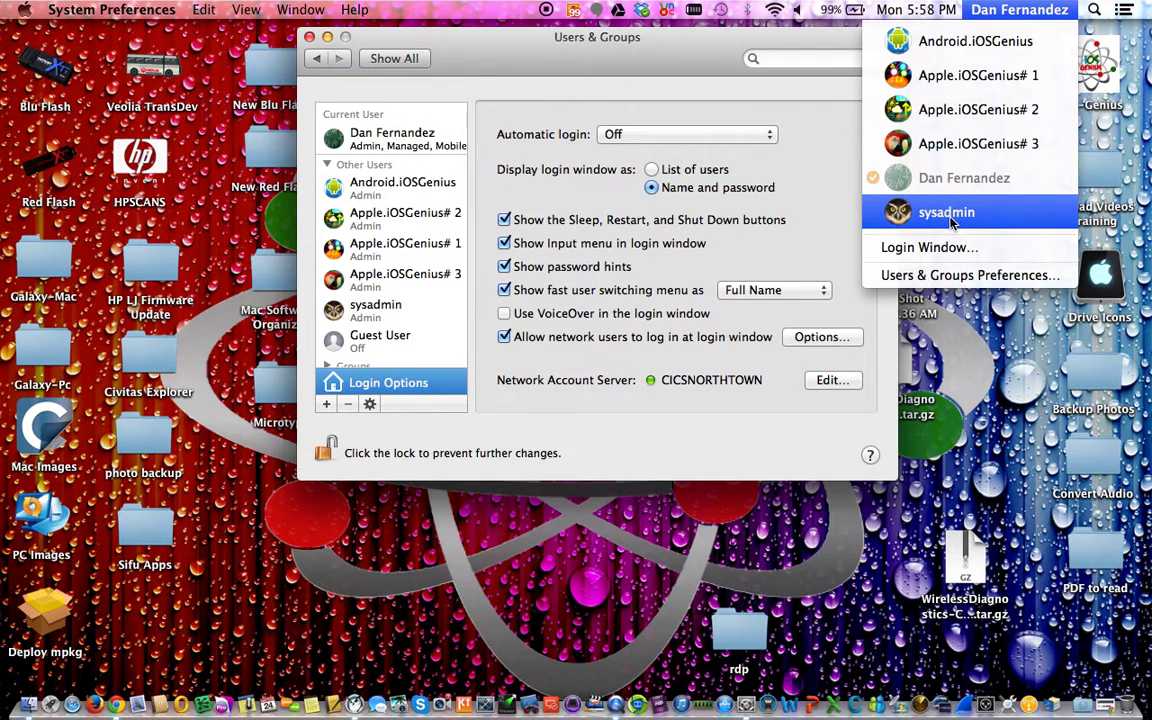
{"action": "left_click", "coordinate": [577, 76]}
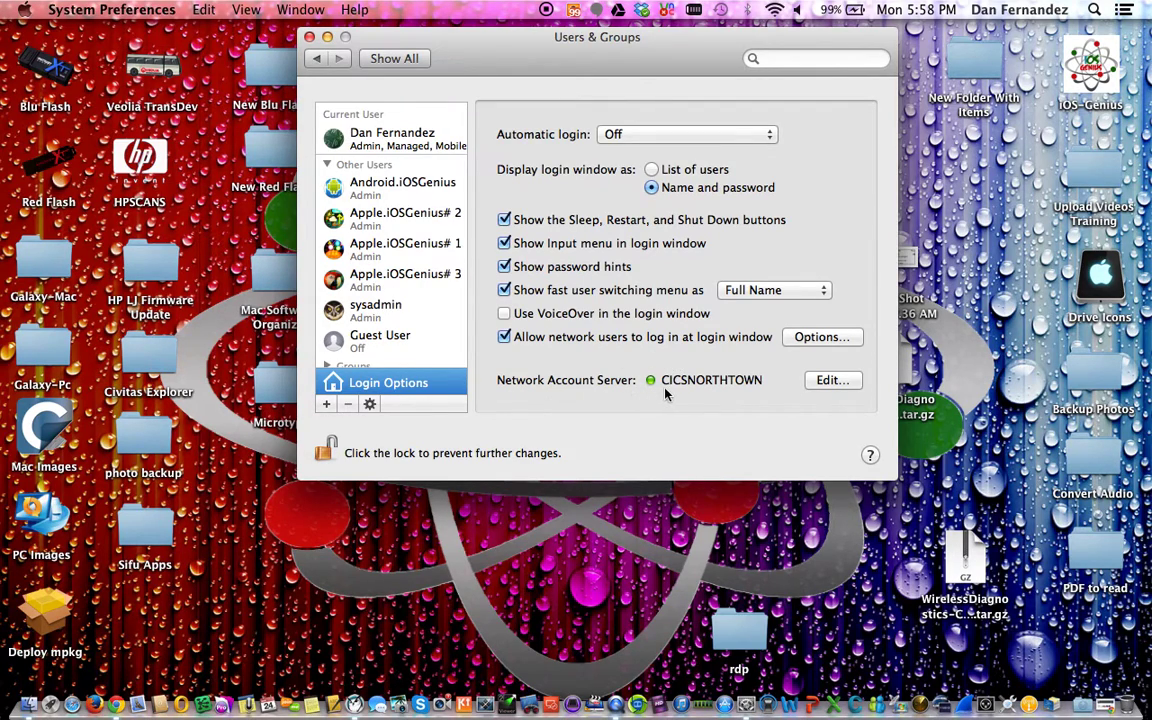
Open the Network Account Server Edit sheet and start adding a new server
{"action": "left_click", "coordinate": [704, 377]}
{"action": "left_click", "coordinate": [836, 381]}
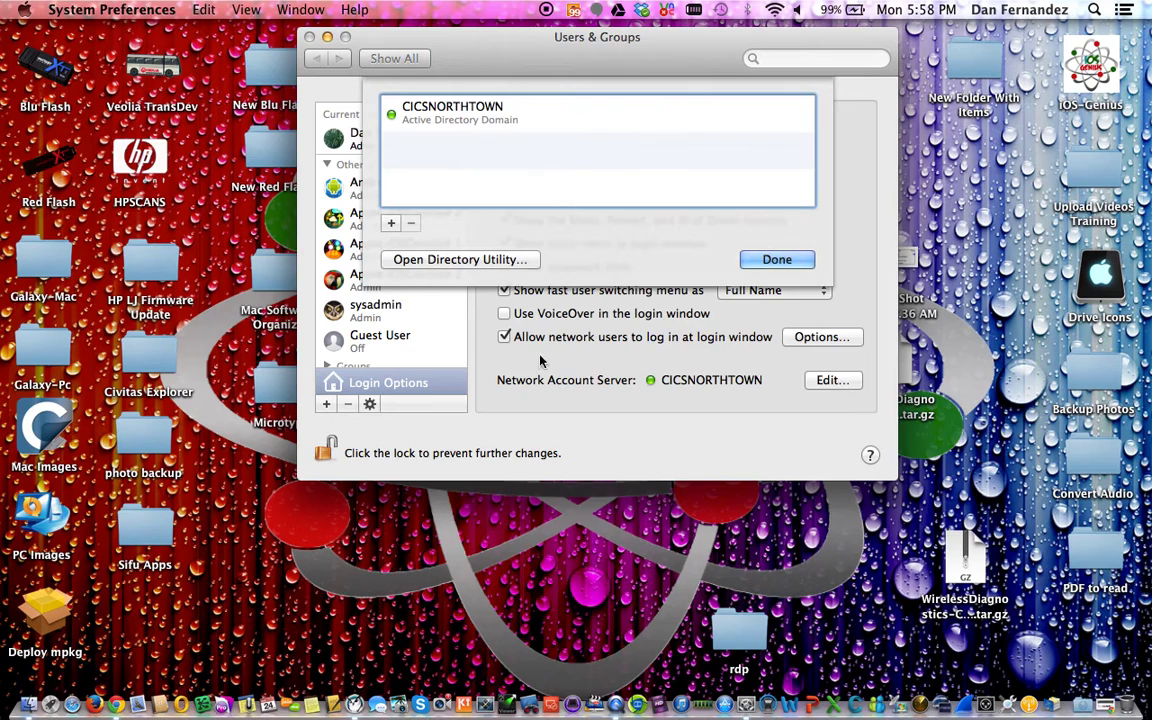
{"action": "left_click", "coordinate": [391, 225]}
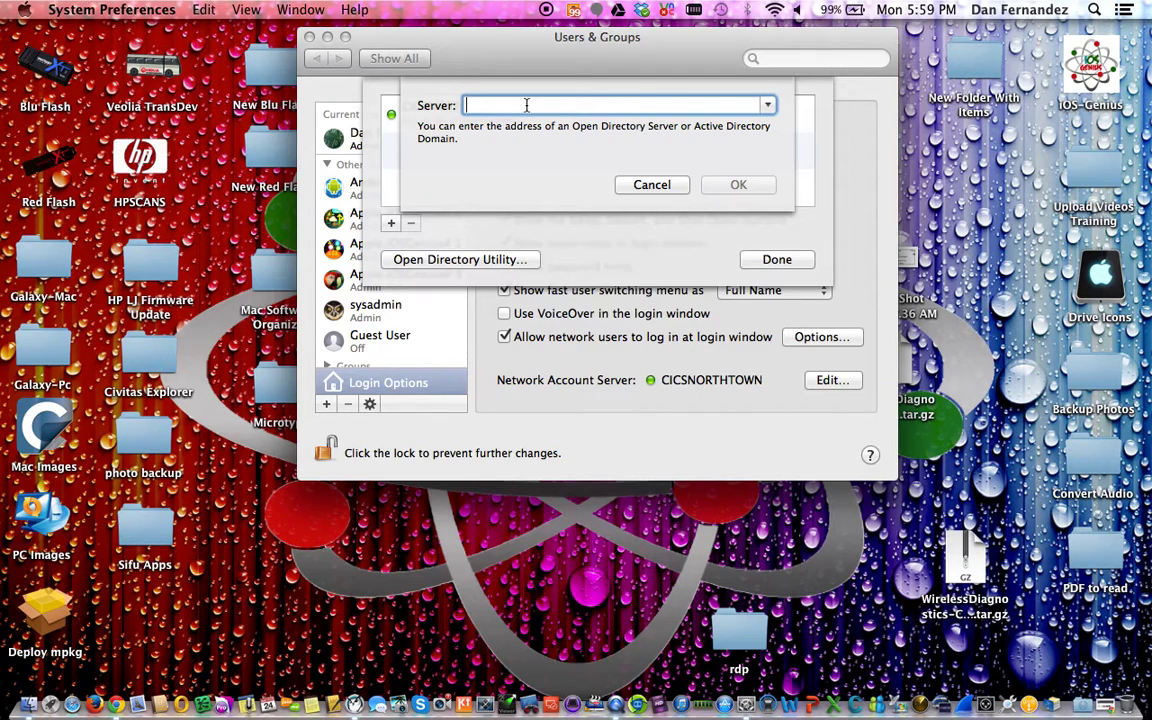
Paste nta-odc-01.cicsnorthtown.org into the Server field and submit it
{"action": "type", "text": "nta-odc-01.cicsnorthtown.org"}
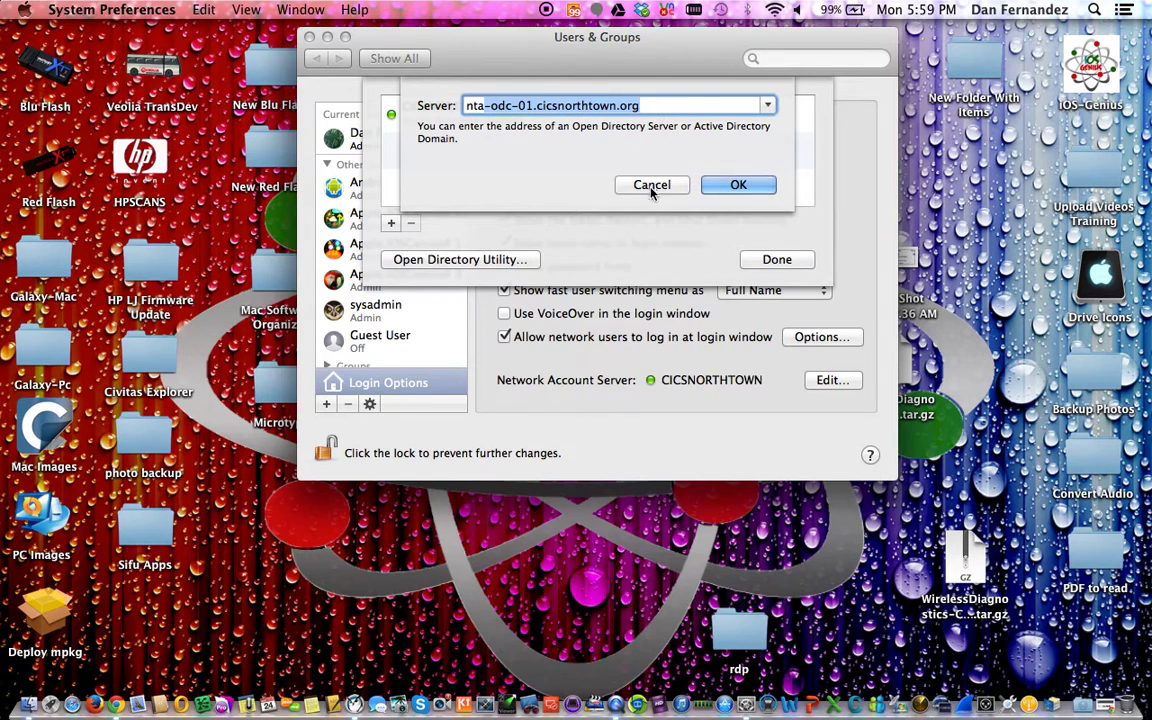
{"action": "left_click", "coordinate": [738, 185]}
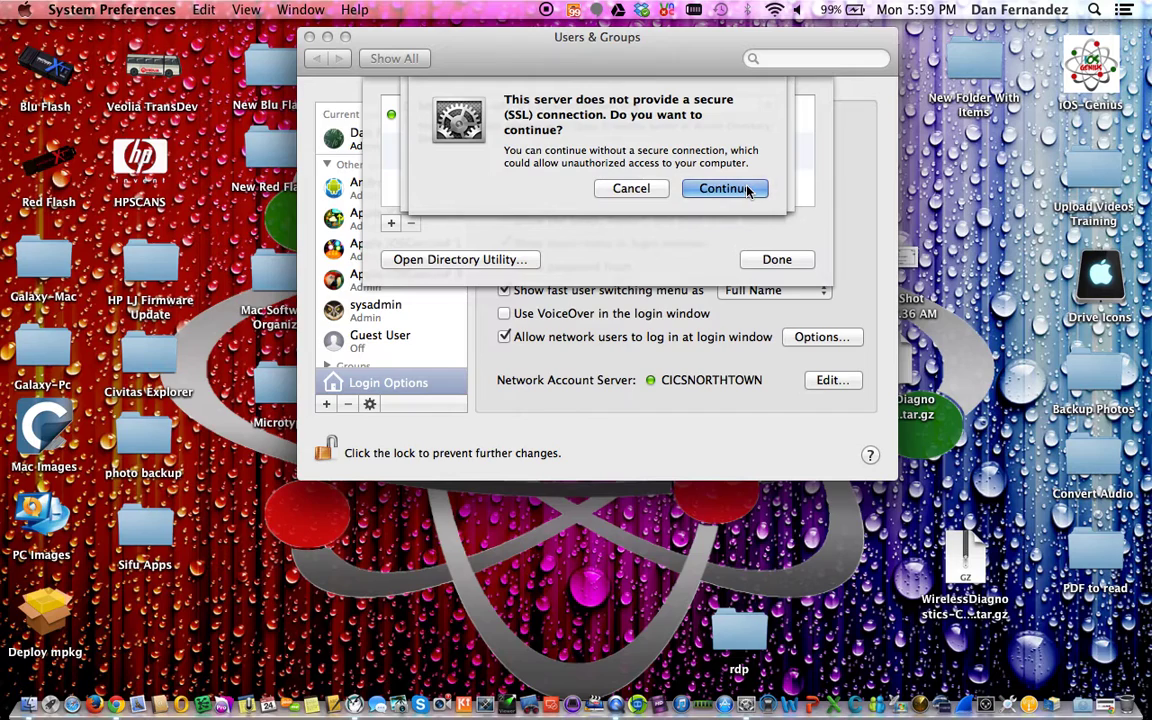
Continue past the SSL warning and begin clearing the old Client Computer ID
{"action": "left_click", "coordinate": [747, 191]}
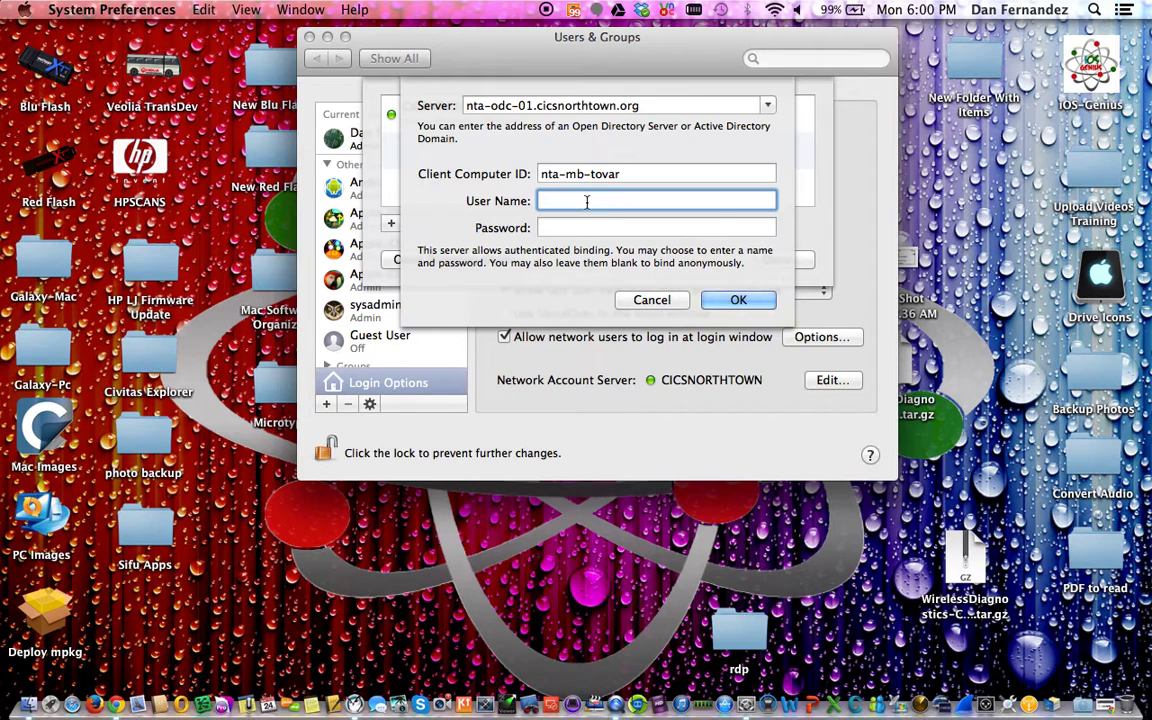
{"action": "left_click", "coordinate": [625, 171]}
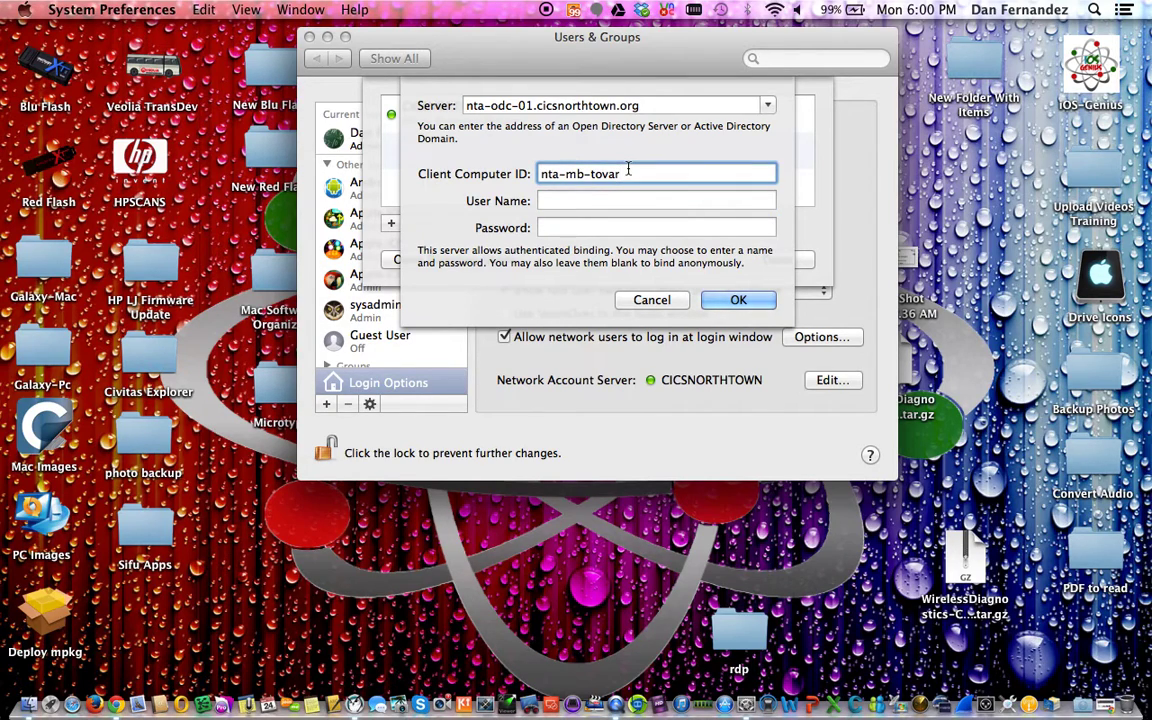
{"action": "key", "text": "BackSpace"}
{"action": "key", "text": "BackSpace"}
{"action": "key", "text": "BackSpace"}
{"action": "key", "text": "BackSpace"}
{"action": "key", "text": "BackSpace"}
{"action": "type", "text": "f"}
{"action": "key", "text": "BackSpace"}
{"action": "type", "text": "dan"}
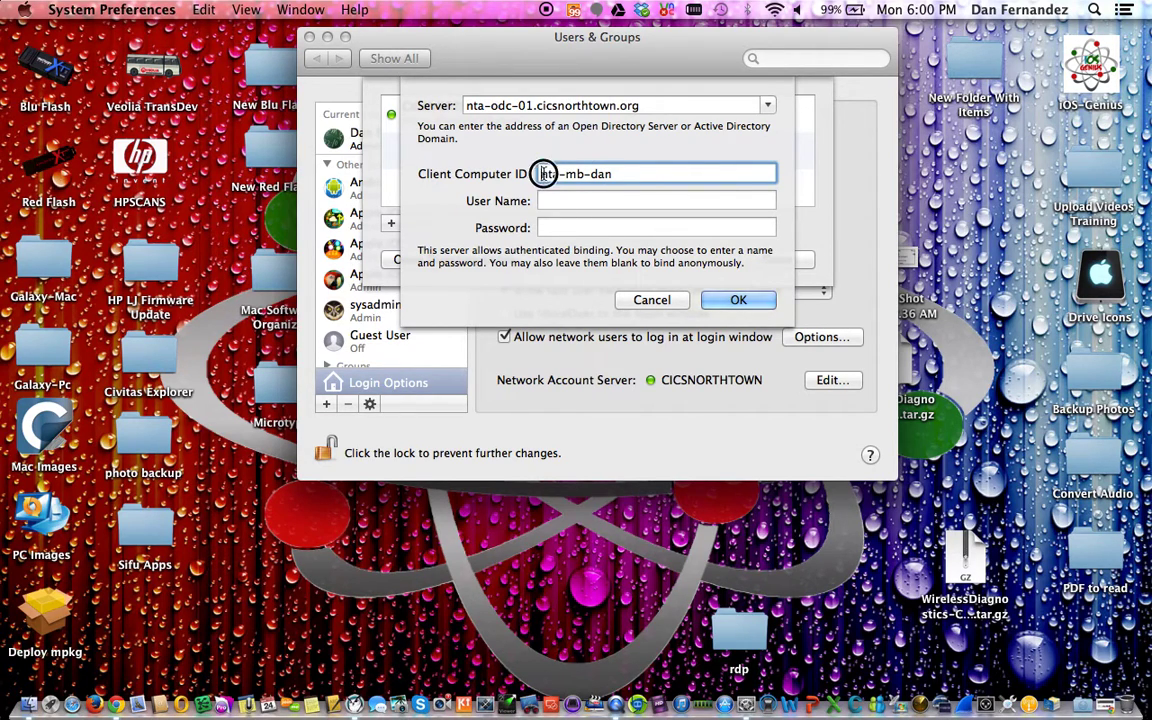
Set the Client Computer ID to nta-mb- plus the user's username, leaving User Name and Password blank
{"action": "left_click_drag", "start_coordinate": [540, 177], "coordinate": [658, 173]}
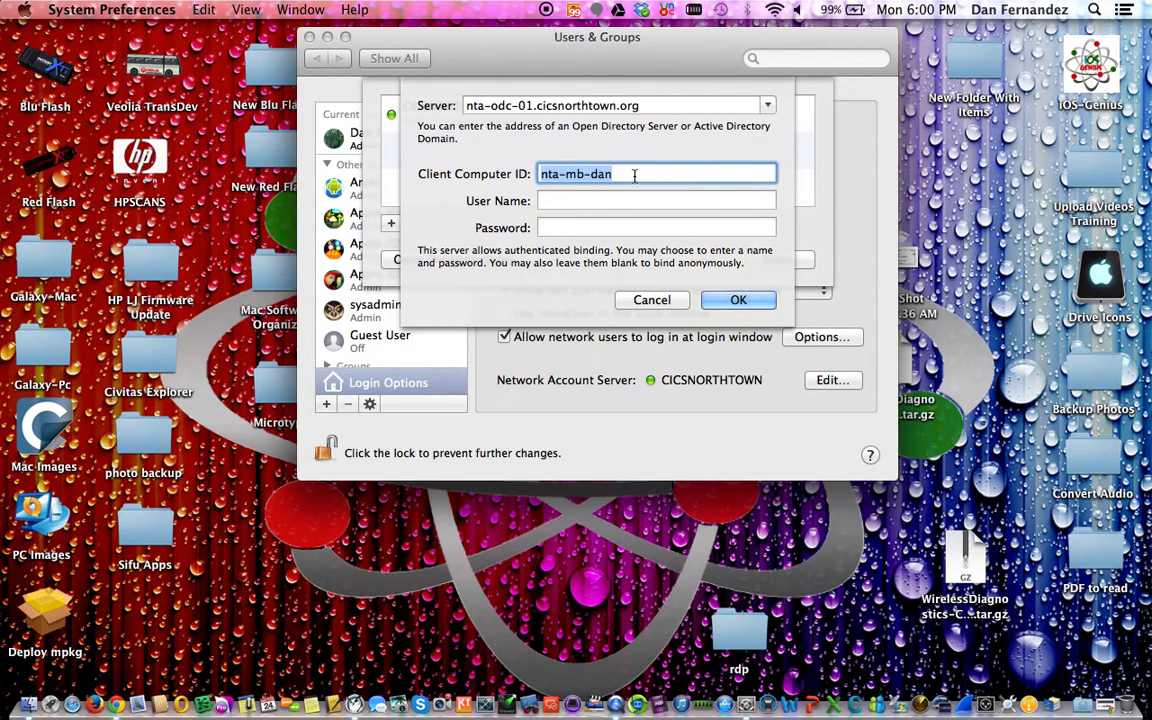
{"action": "key", "text": "Right"}
{"action": "key", "text": "BackSpace"}
{"action": "key", "text": "BackSpace"}
{"action": "key", "text": "BackSpace"}
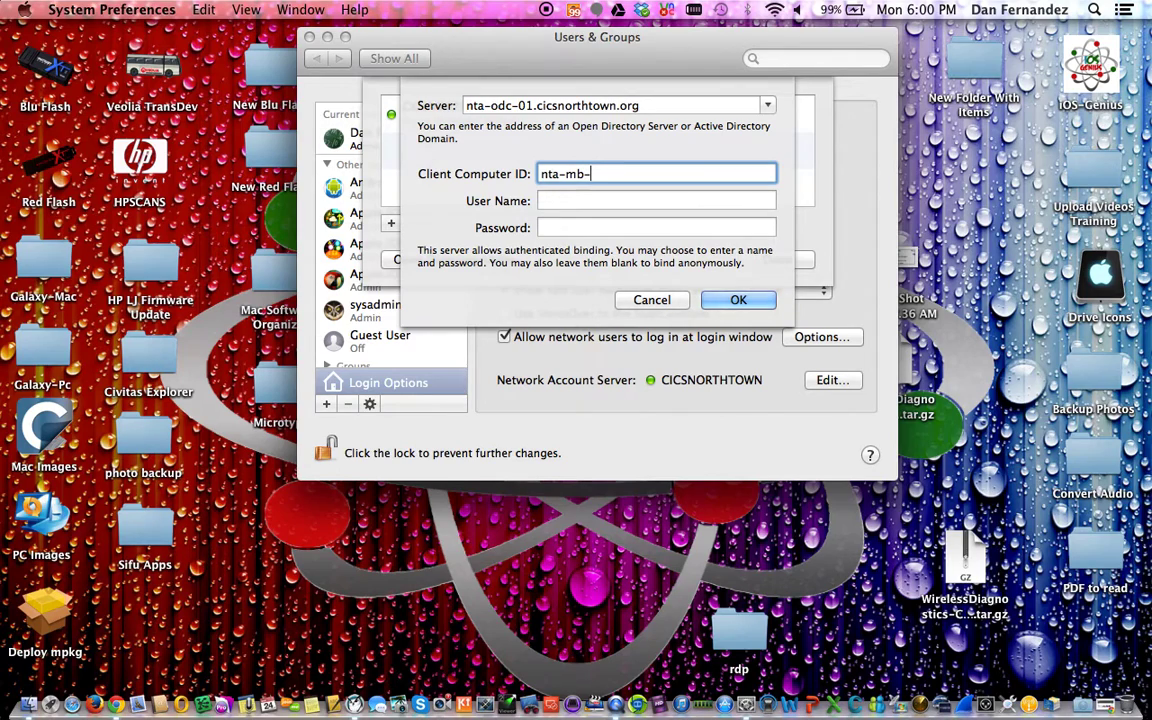
{"action": "left_click", "coordinate": [602, 200]}
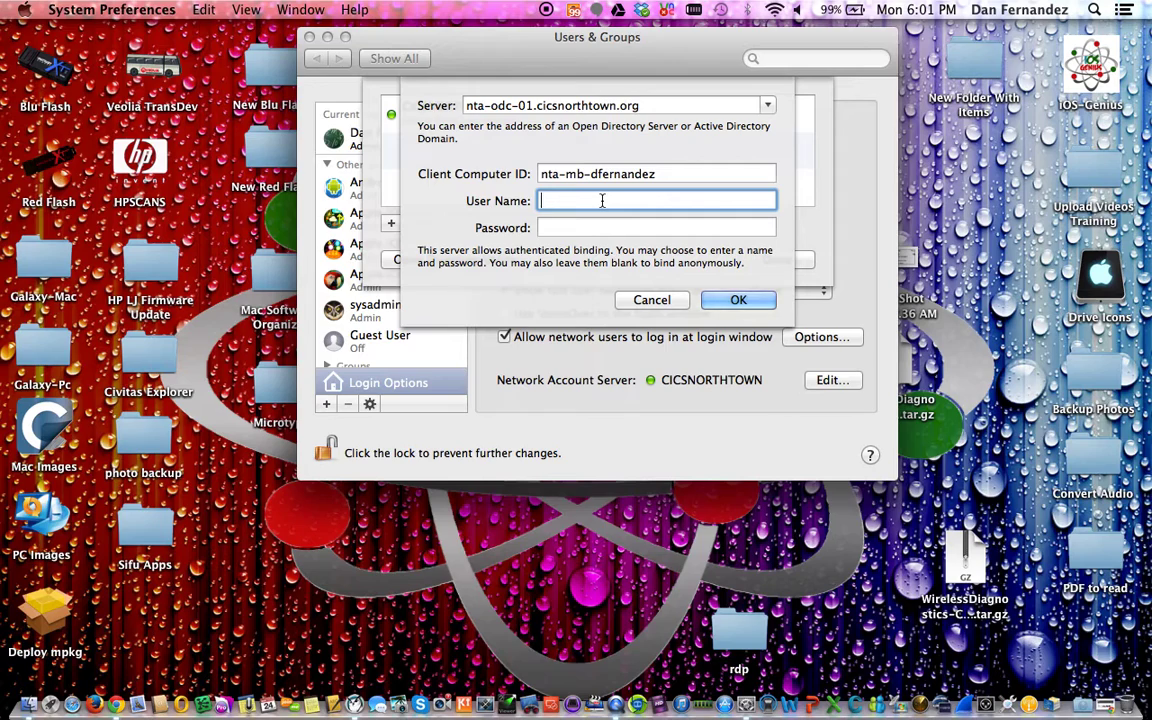
{"action": "left_click", "coordinate": [465, 105]}
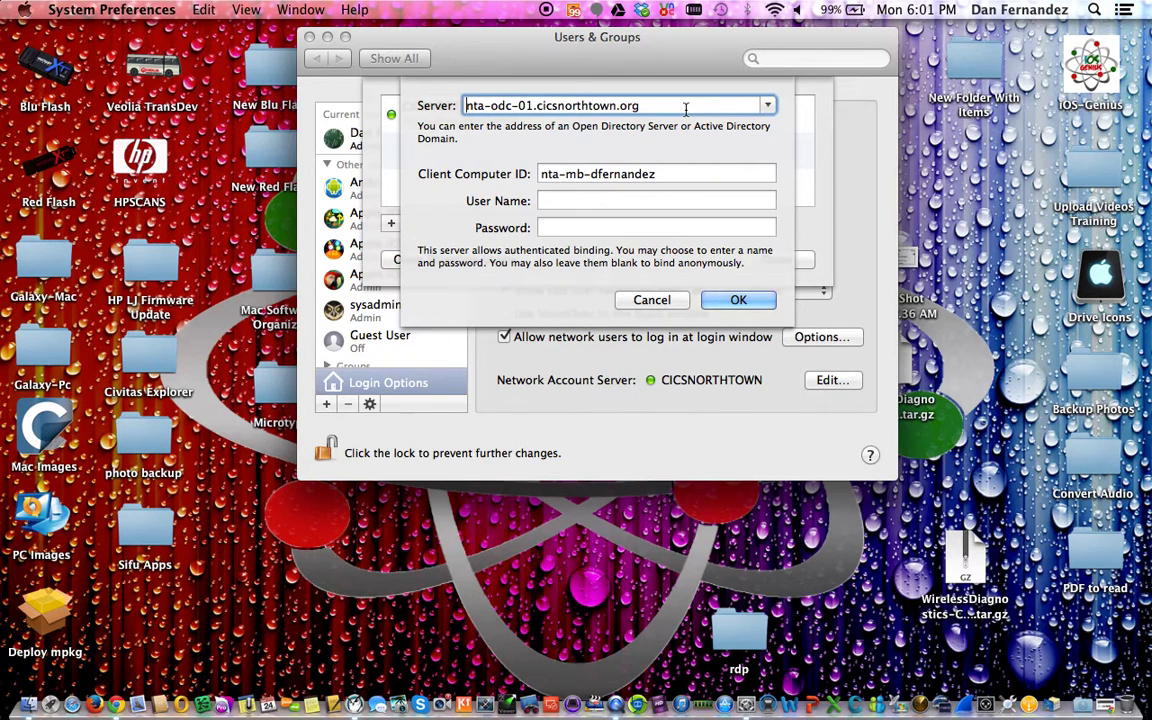
Bind anonymously to nta-odc-01.cicsnorthtown.org and close the server list with Done
{"action": "left_click", "coordinate": [740, 301]}
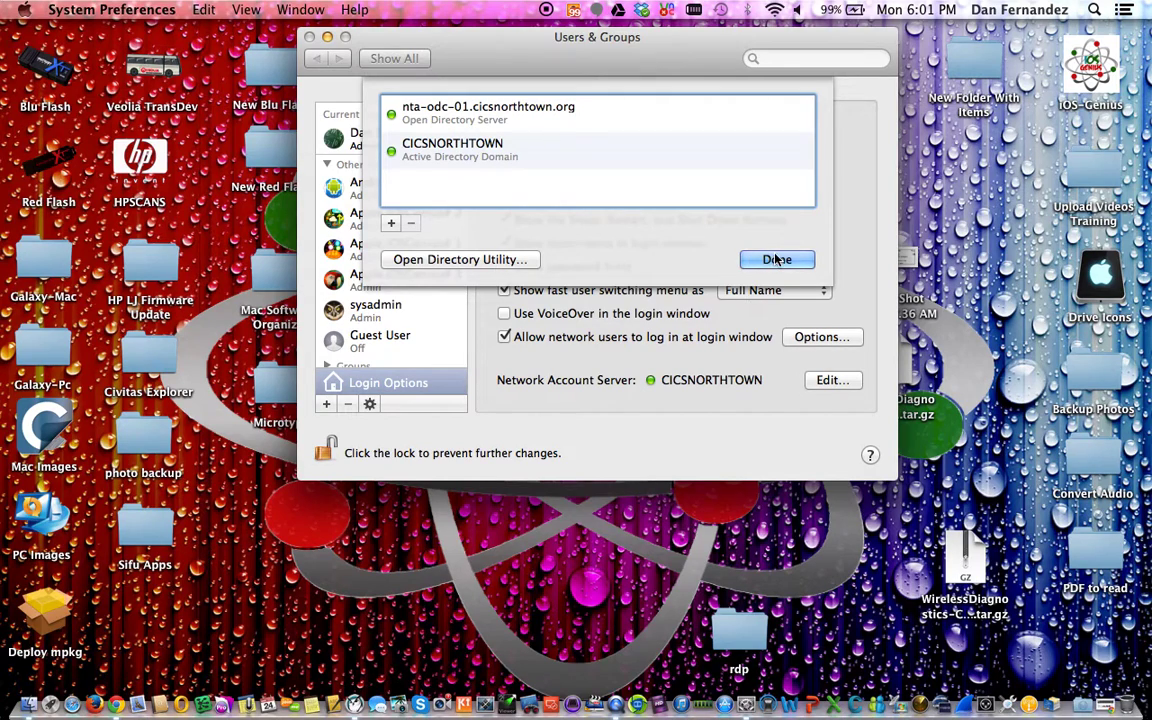
{"action": "left_click", "coordinate": [772, 260]}
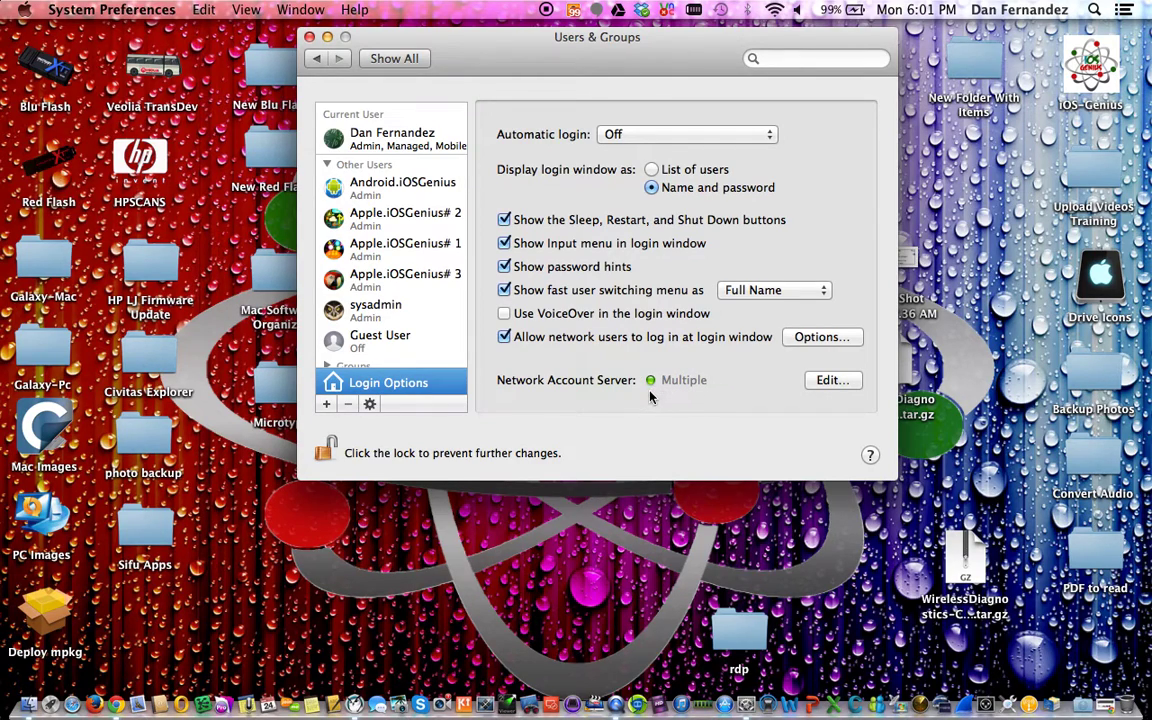
Reopen Printers & Scanners and scroll through the downloaded school printers like Career Room and Library
{"action": "left_click", "coordinate": [318, 59]}
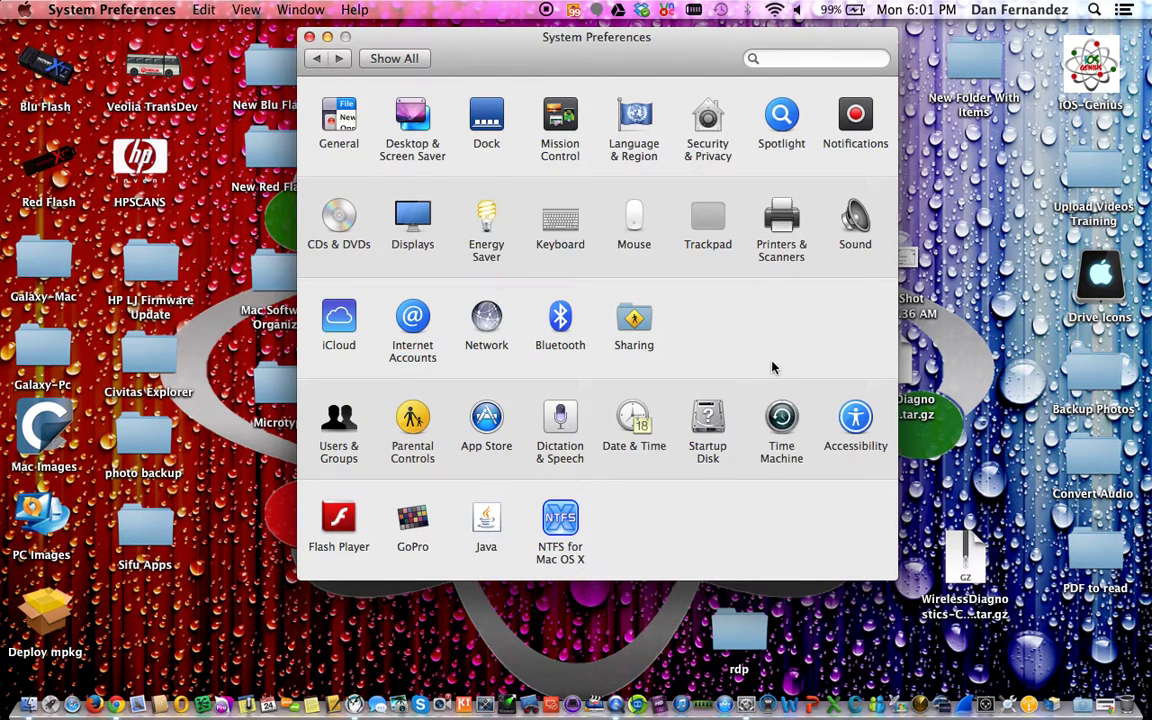
{"action": "left_click", "coordinate": [779, 266]}
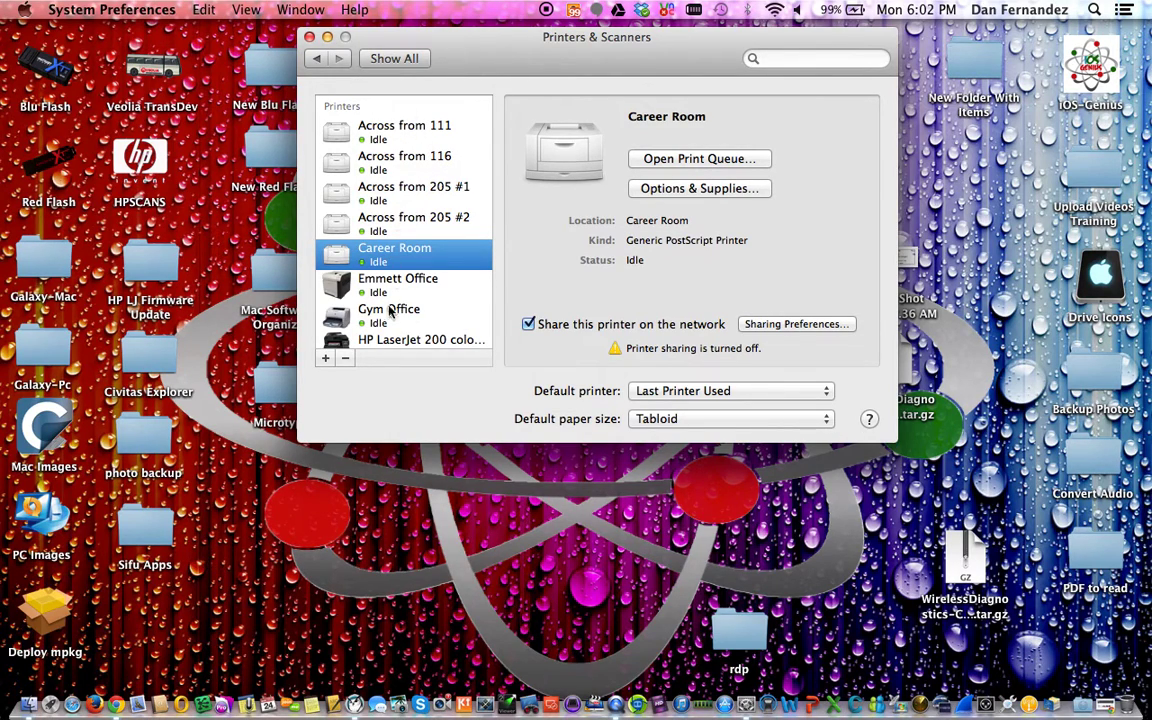
{"action": "scroll", "coordinate": [385, 281], "scroll_direction": "down", "scroll_amount": 5}
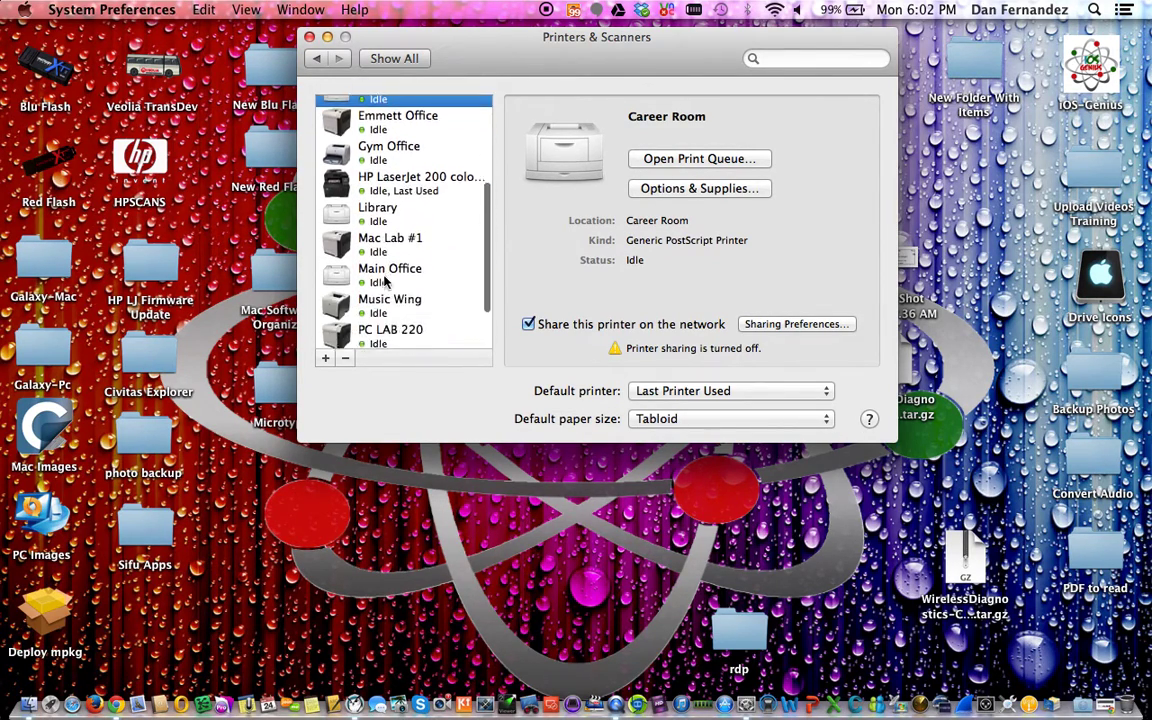
{"action": "scroll", "coordinate": [385, 281], "scroll_direction": "up", "scroll_amount": 4}
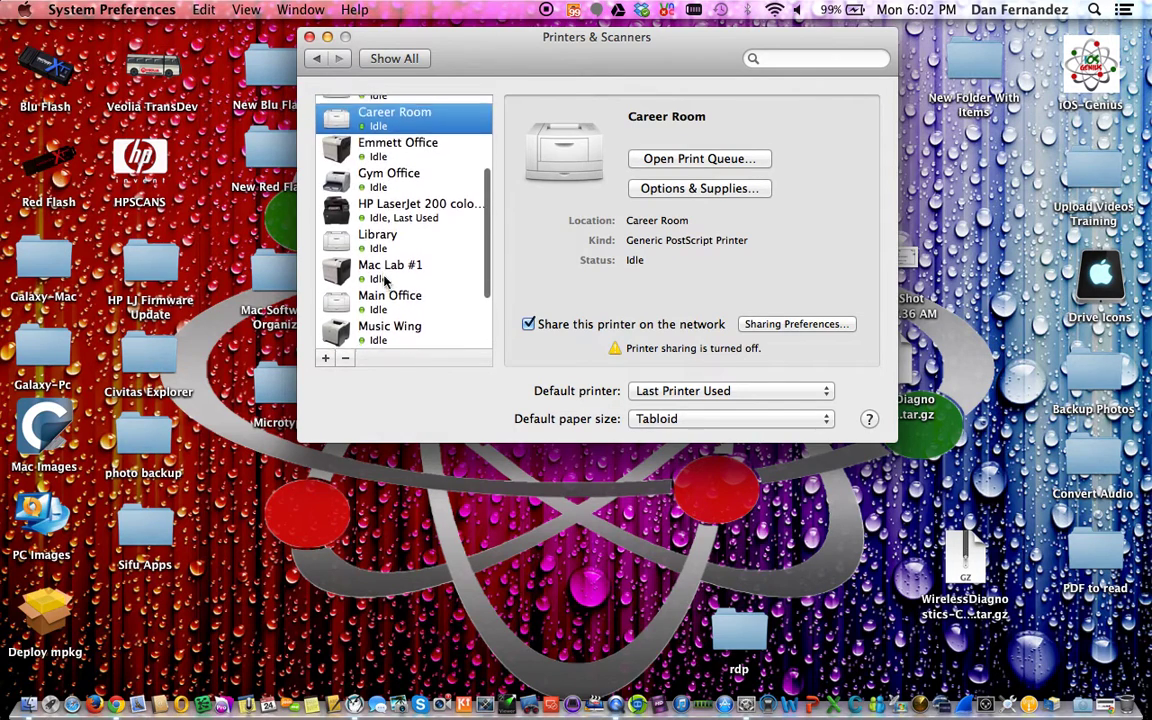
{"action": "scroll", "coordinate": [385, 281], "scroll_direction": "down", "scroll_amount": 5}
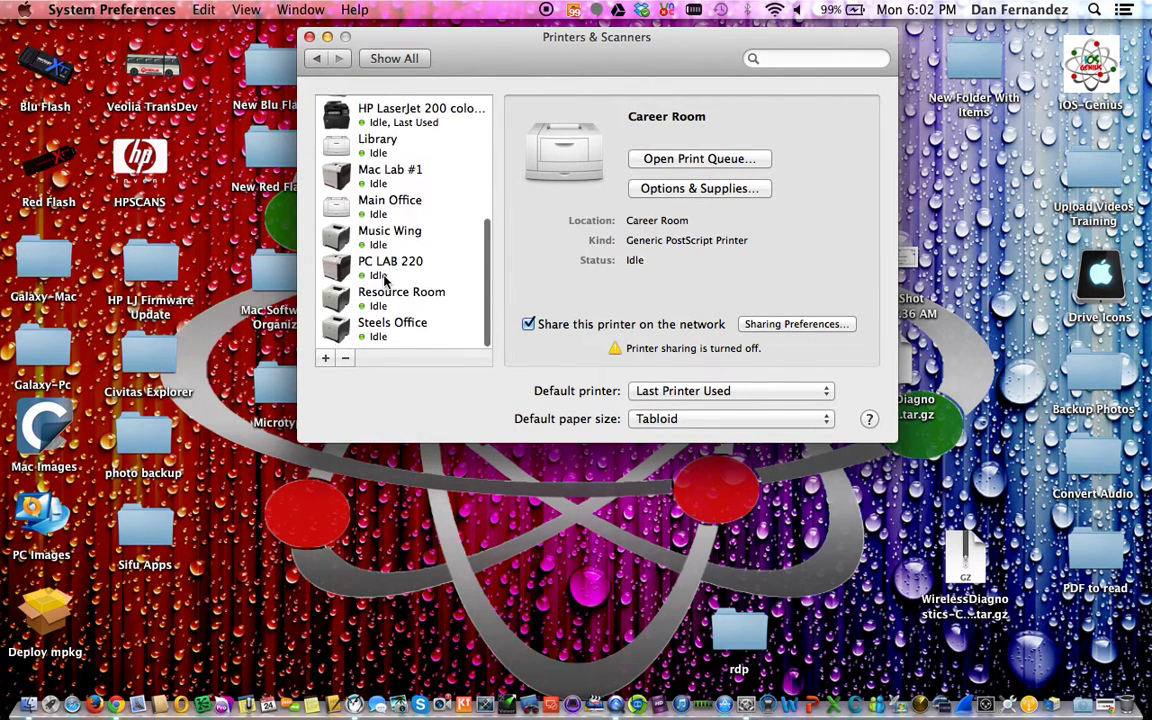
{"action": "scroll", "coordinate": [385, 281], "scroll_direction": "up", "scroll_amount": 4}
{"action": "scroll", "coordinate": [385, 281], "scroll_direction": "down", "scroll_amount": 5}
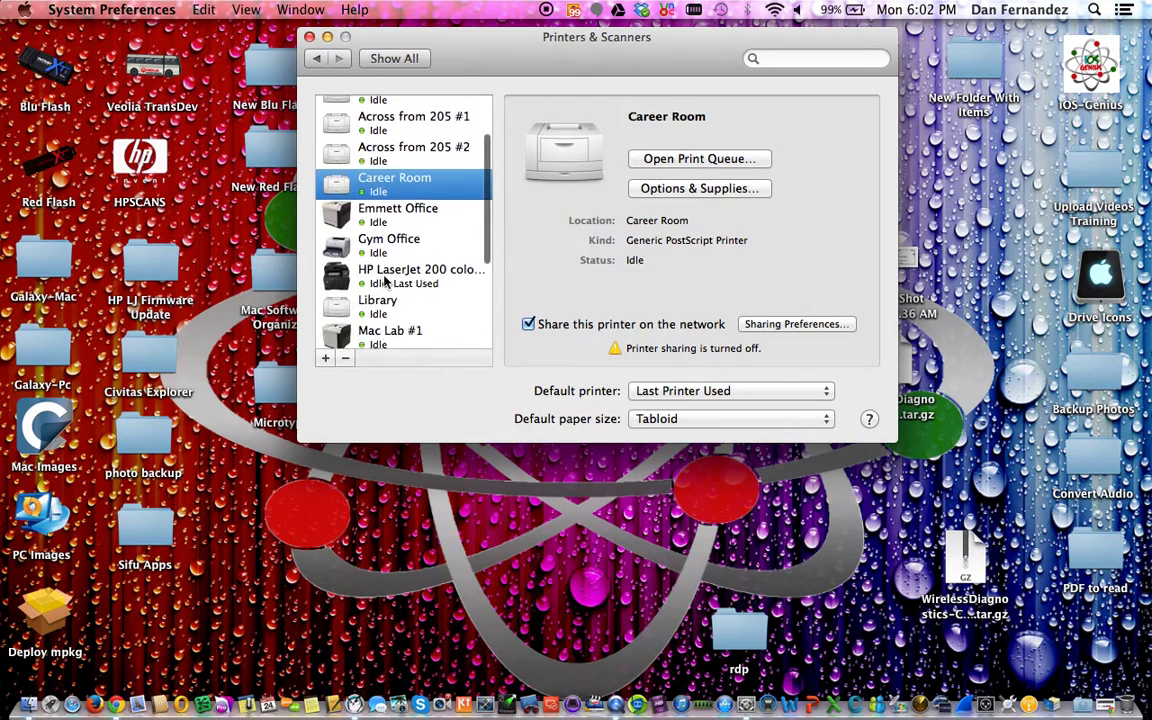
{"action": "scroll", "coordinate": [385, 281], "scroll_direction": "up", "scroll_amount": 5}
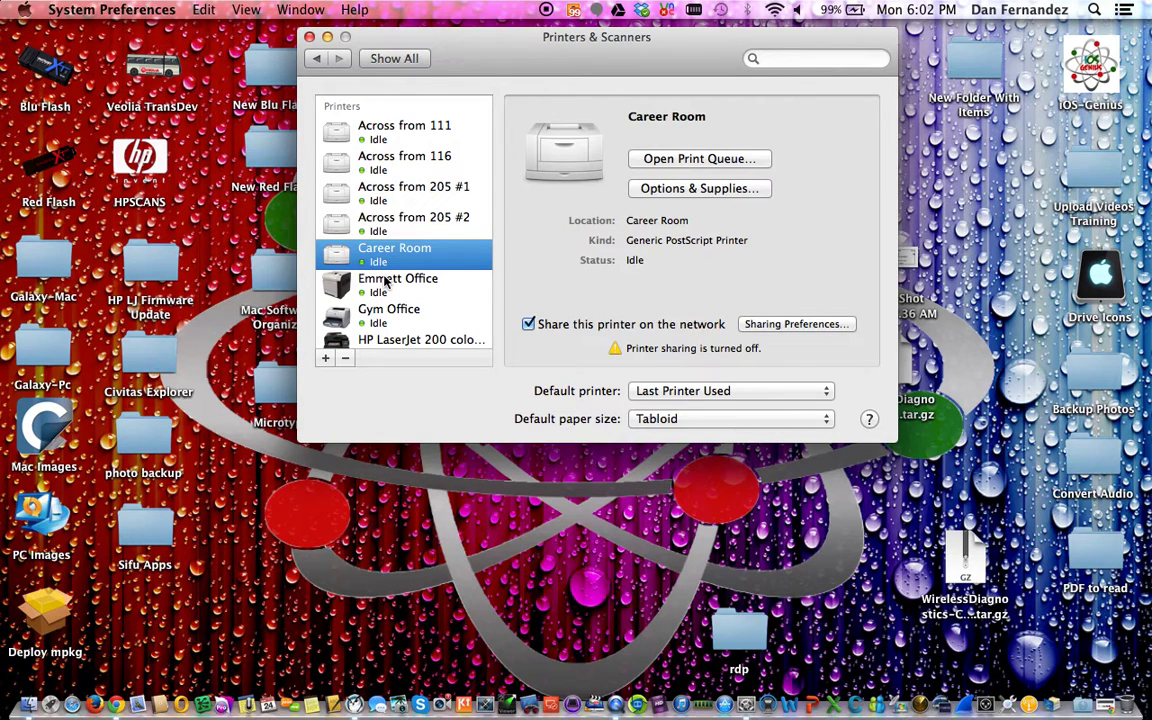
Back in Users & Groups, review the network account servers, including the Open Directory entry
{"action": "left_click", "coordinate": [24, 12]}
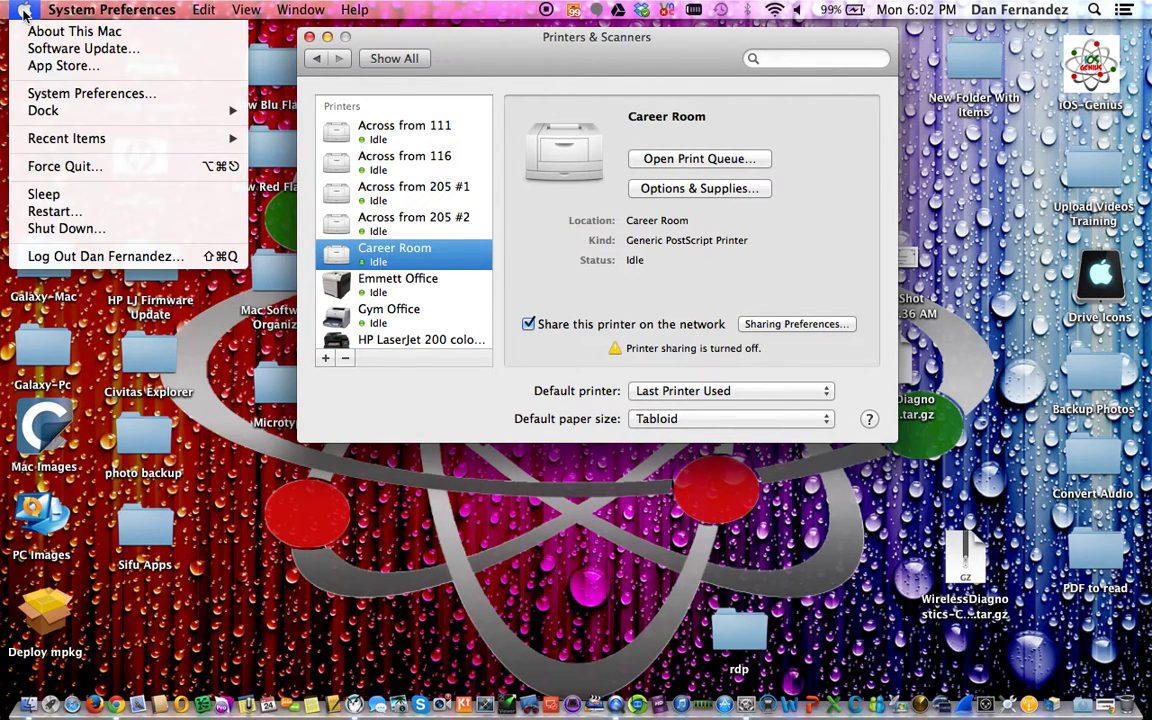
{"action": "left_click", "coordinate": [432, 40]}
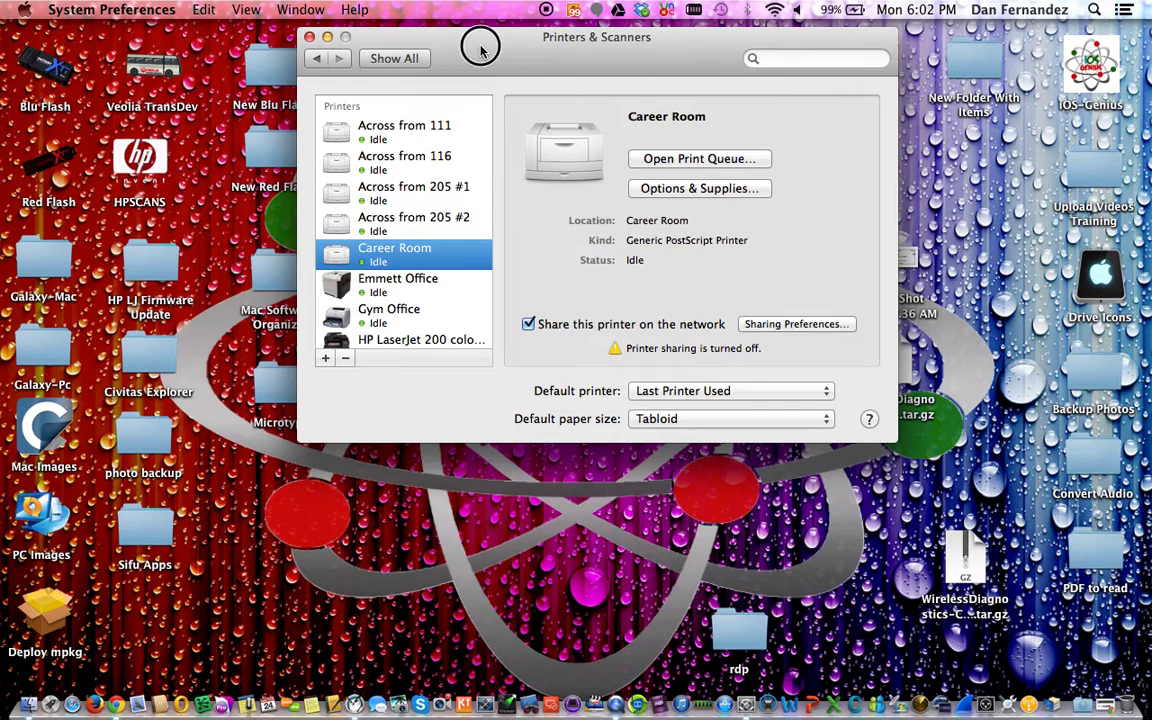
{"action": "left_click", "coordinate": [313, 61]}
{"action": "left_click", "coordinate": [336, 416]}
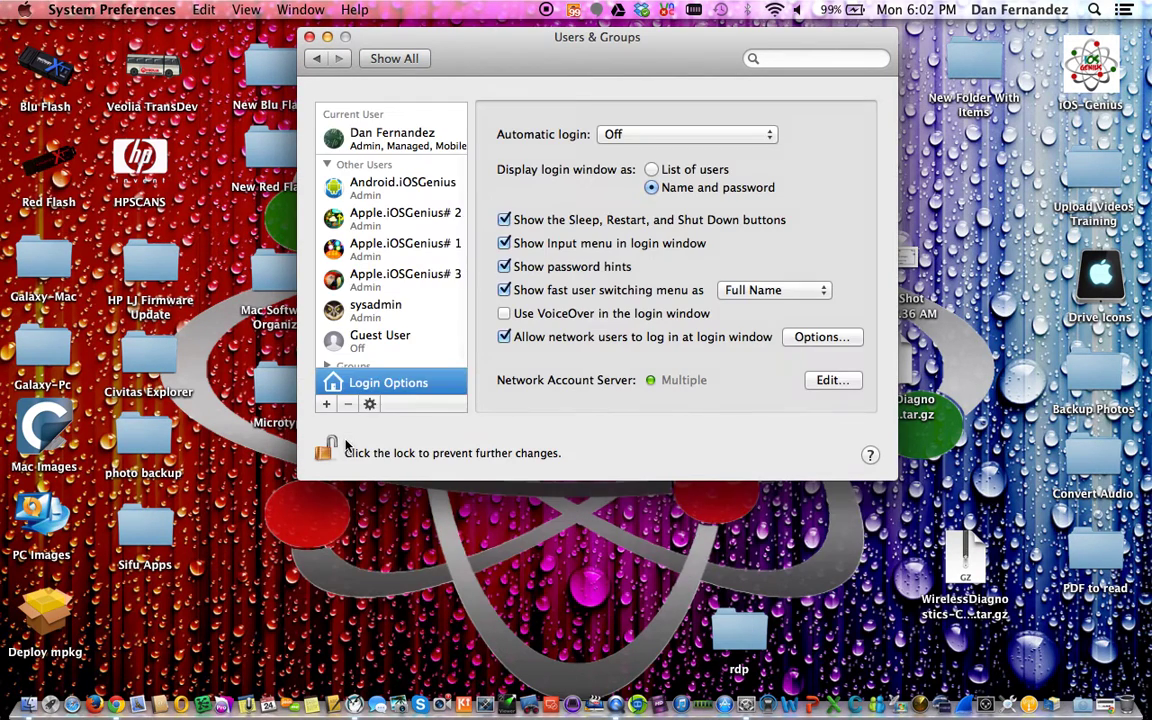
{"action": "left_click", "coordinate": [853, 383]}
{"action": "left_click", "coordinate": [446, 119]}
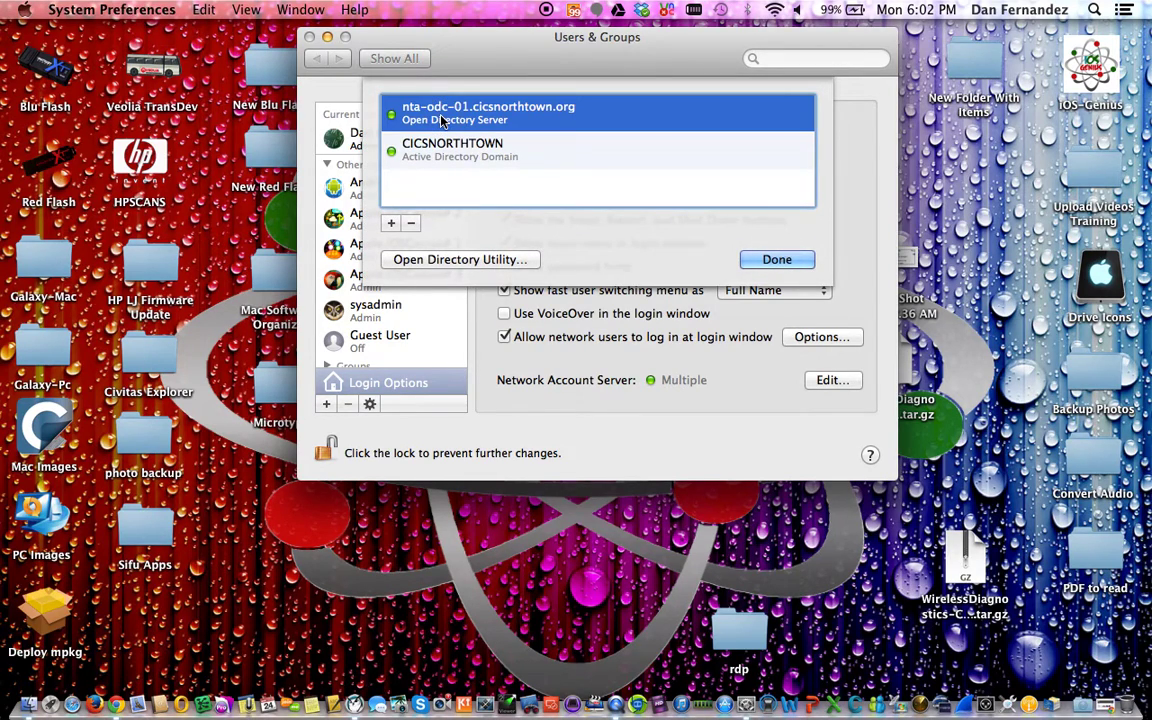
{"action": "left_click", "coordinate": [779, 261]}
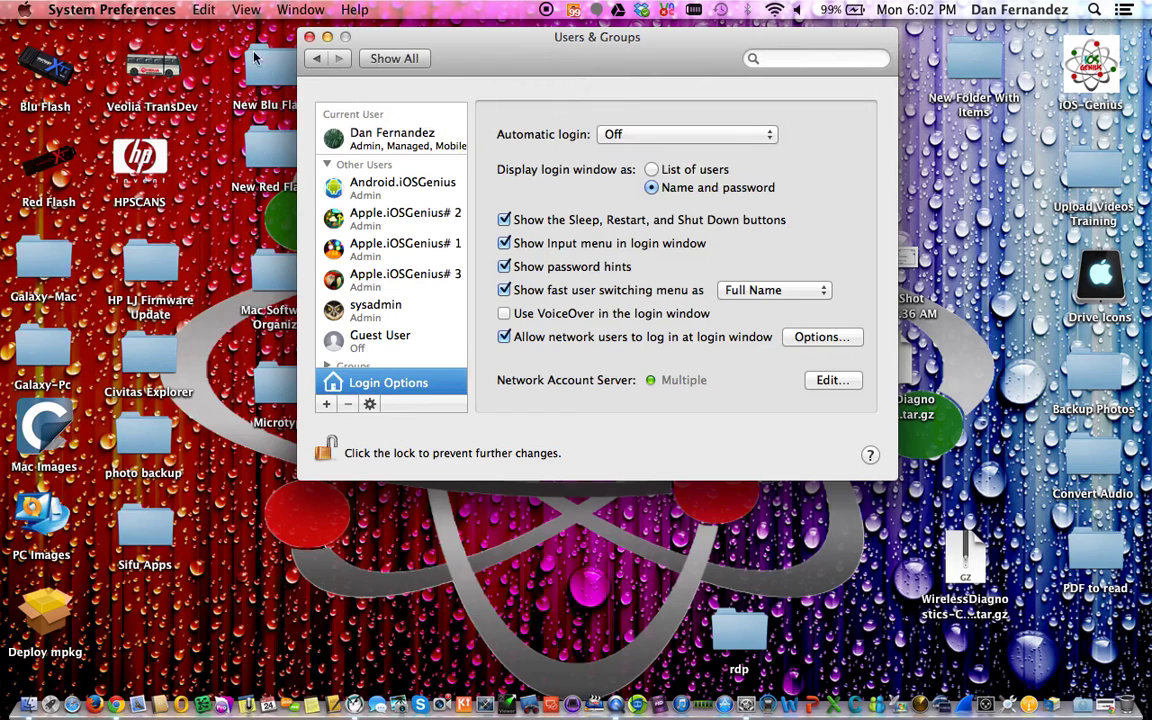
Return to the preferences overview and open Printers & Scanners showing the school printers
{"action": "left_click", "coordinate": [24, 9]}
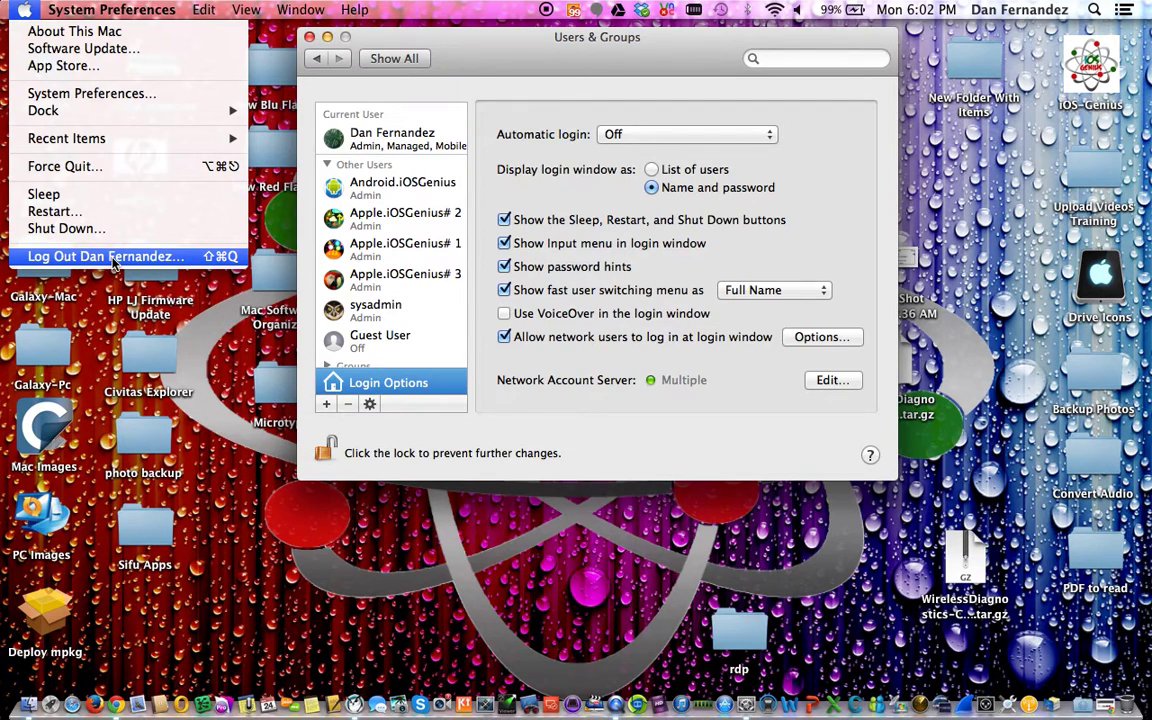
{"action": "left_click", "coordinate": [550, 65]}
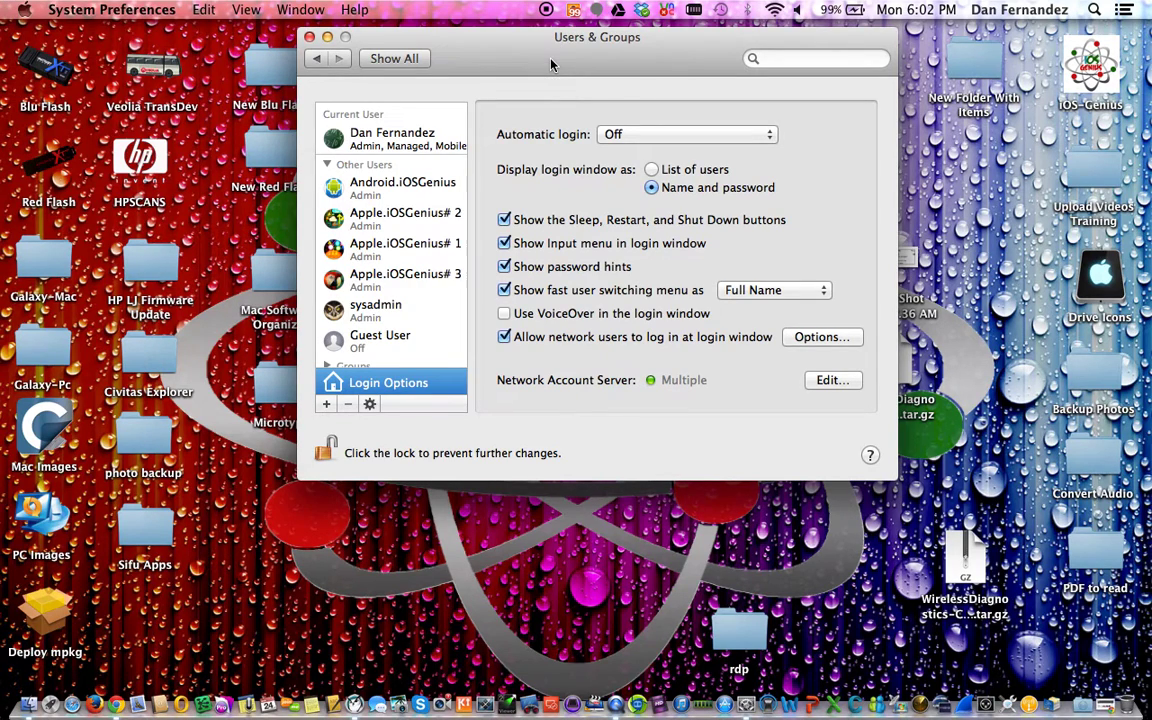
{"action": "left_click", "coordinate": [317, 60]}
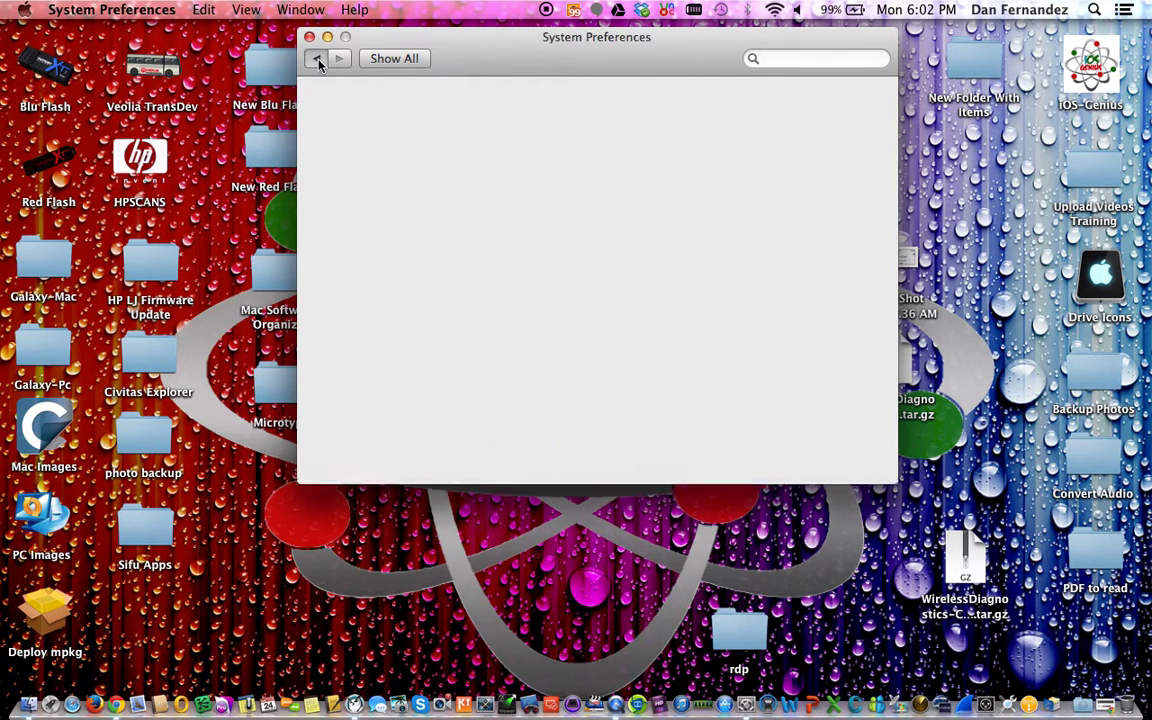
{"action": "left_click", "coordinate": [786, 220]}
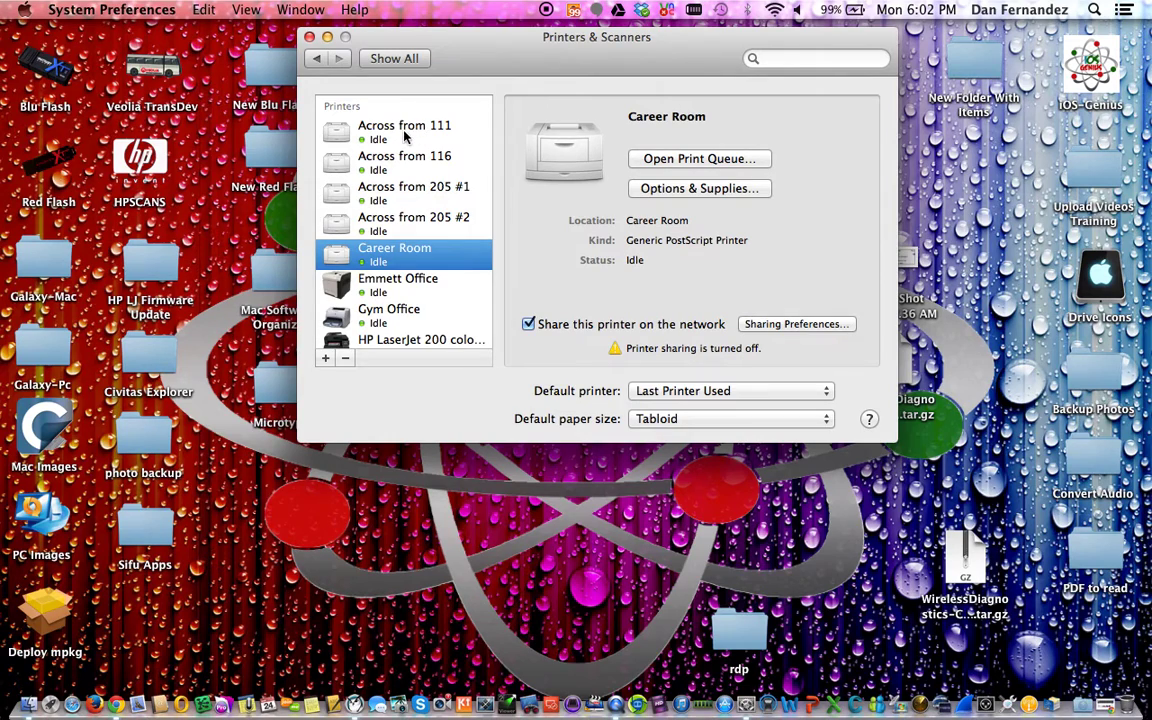
{"action": "left_click", "coordinate": [405, 137]}
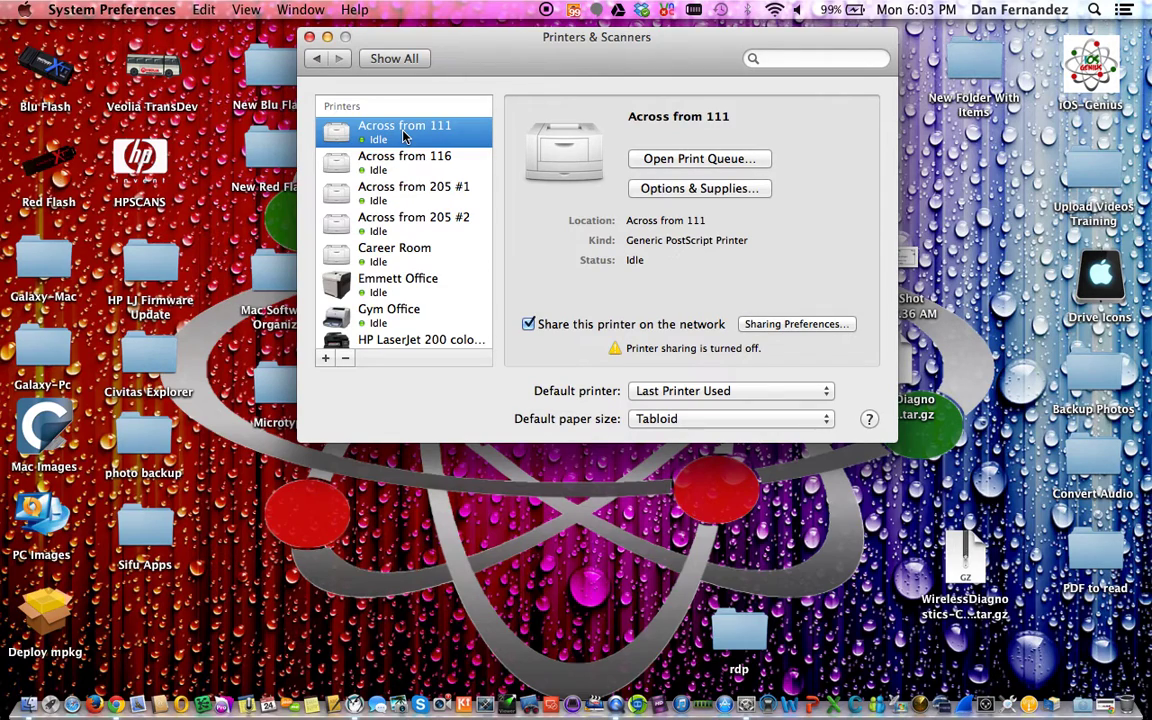
{"action": "left_click", "coordinate": [408, 165]}
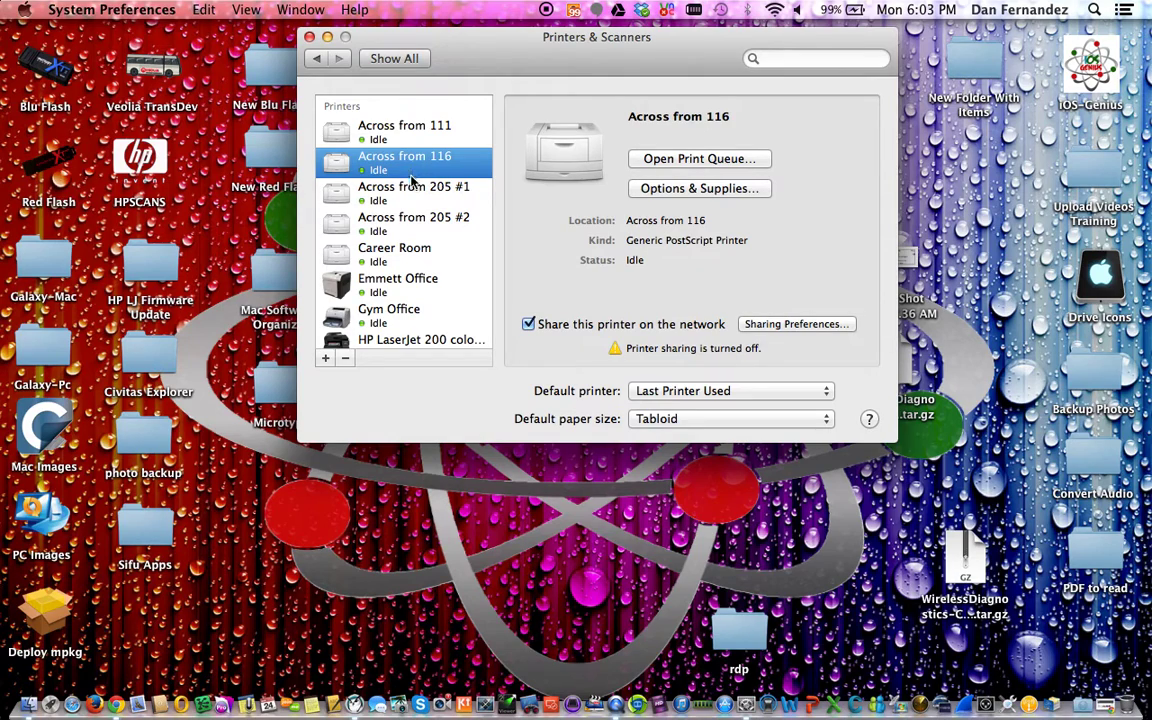
{"action": "left_click", "coordinate": [408, 192]}
{"action": "left_click", "coordinate": [407, 227]}
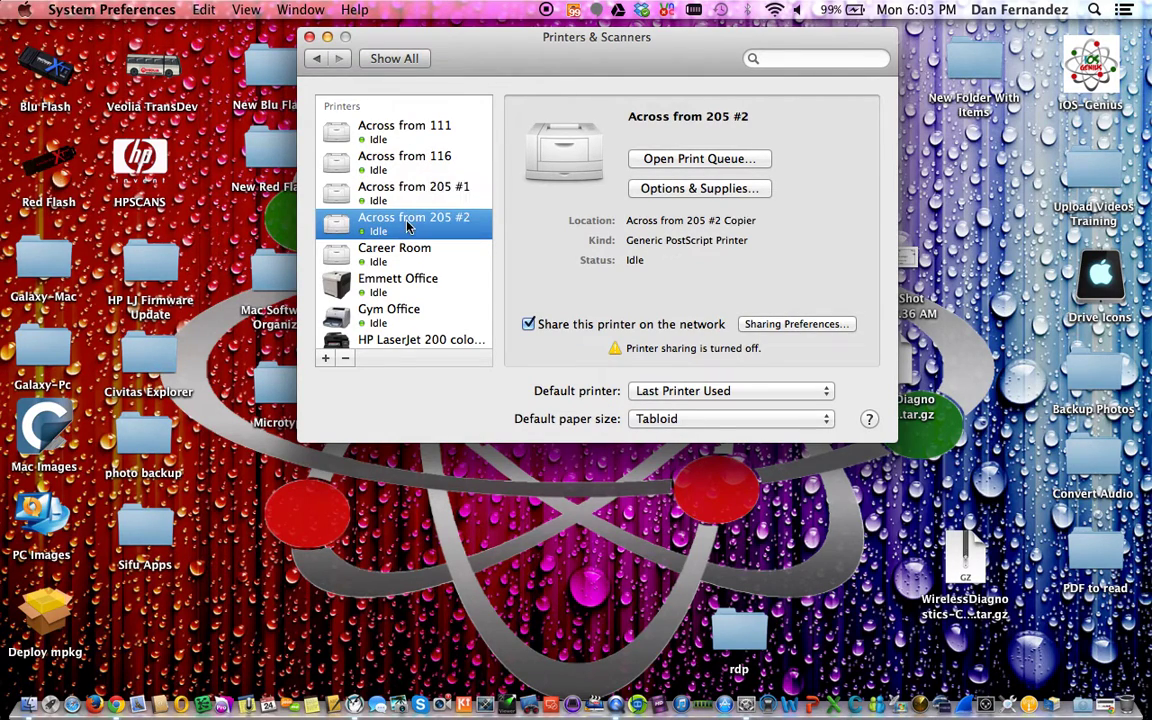
{"action": "left_click", "coordinate": [436, 197]}
{"action": "left_click", "coordinate": [423, 228]}
{"action": "scroll", "coordinate": [423, 228], "scroll_direction": "down", "scroll_amount": 5}
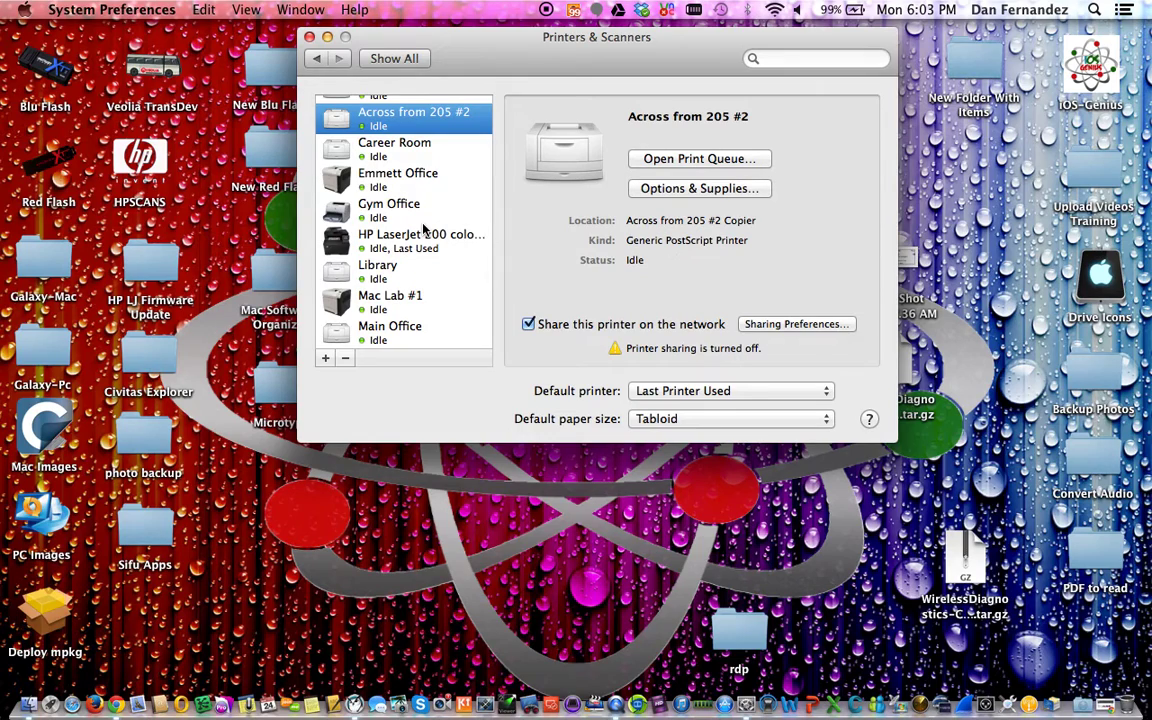
{"action": "left_click", "coordinate": [402, 160]}
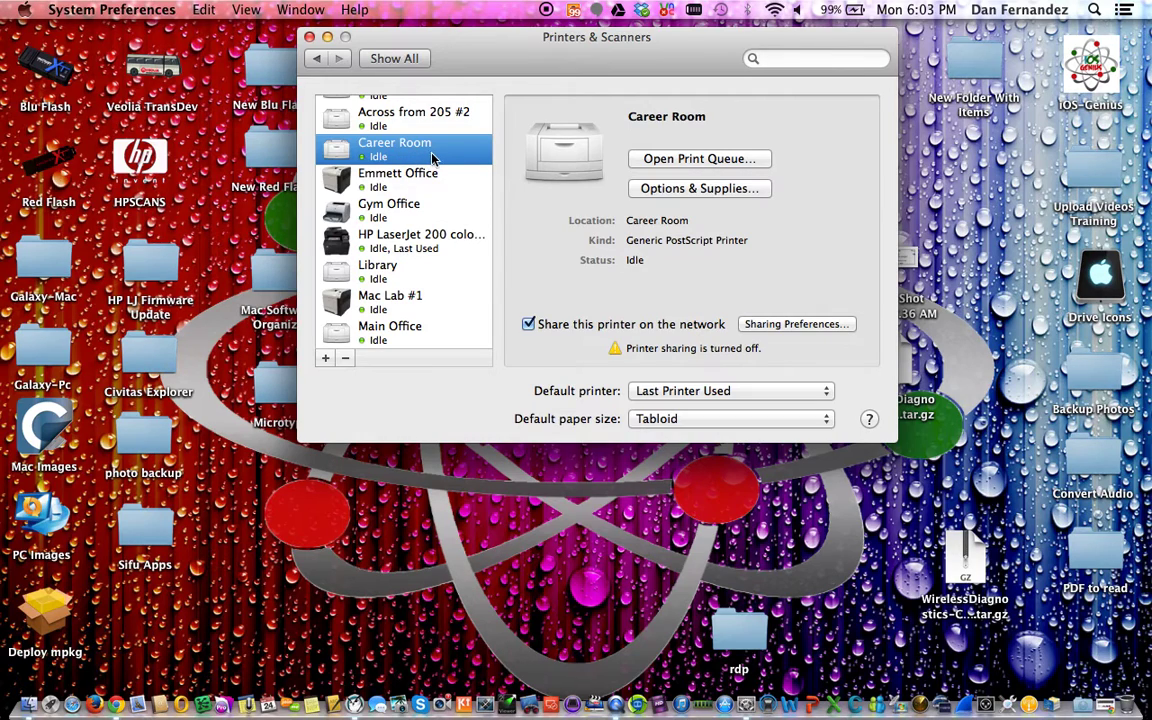
{"action": "left_click", "coordinate": [404, 176]}
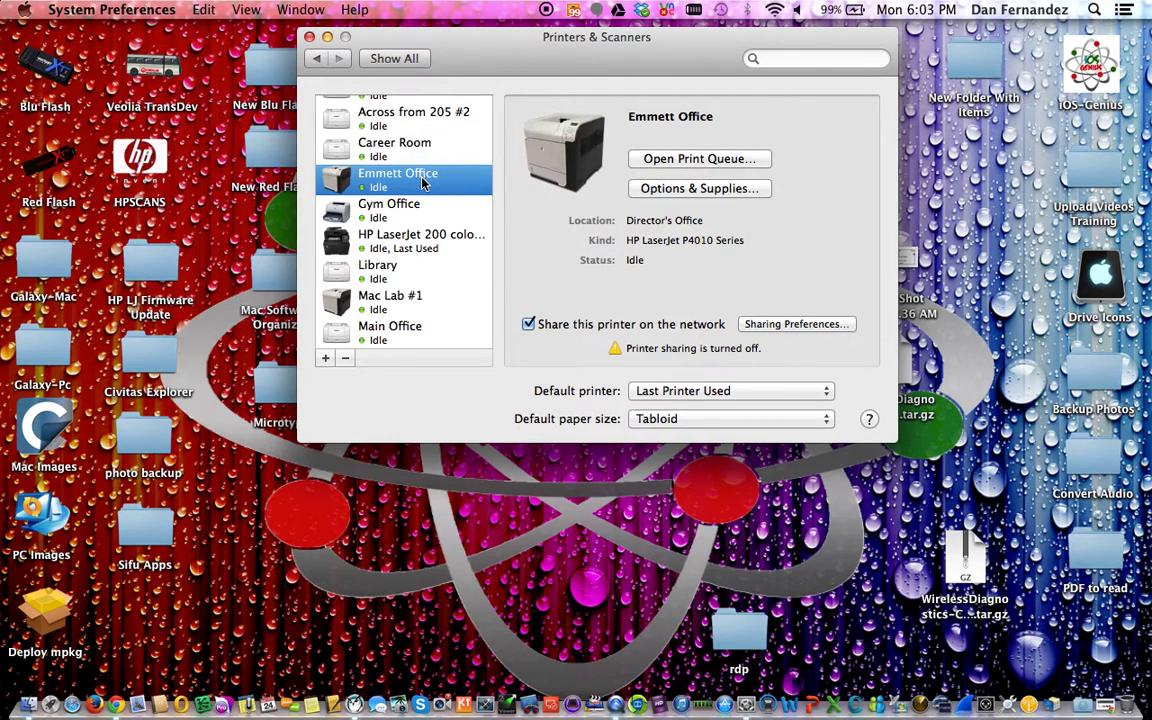
{"action": "left_click", "coordinate": [392, 212]}
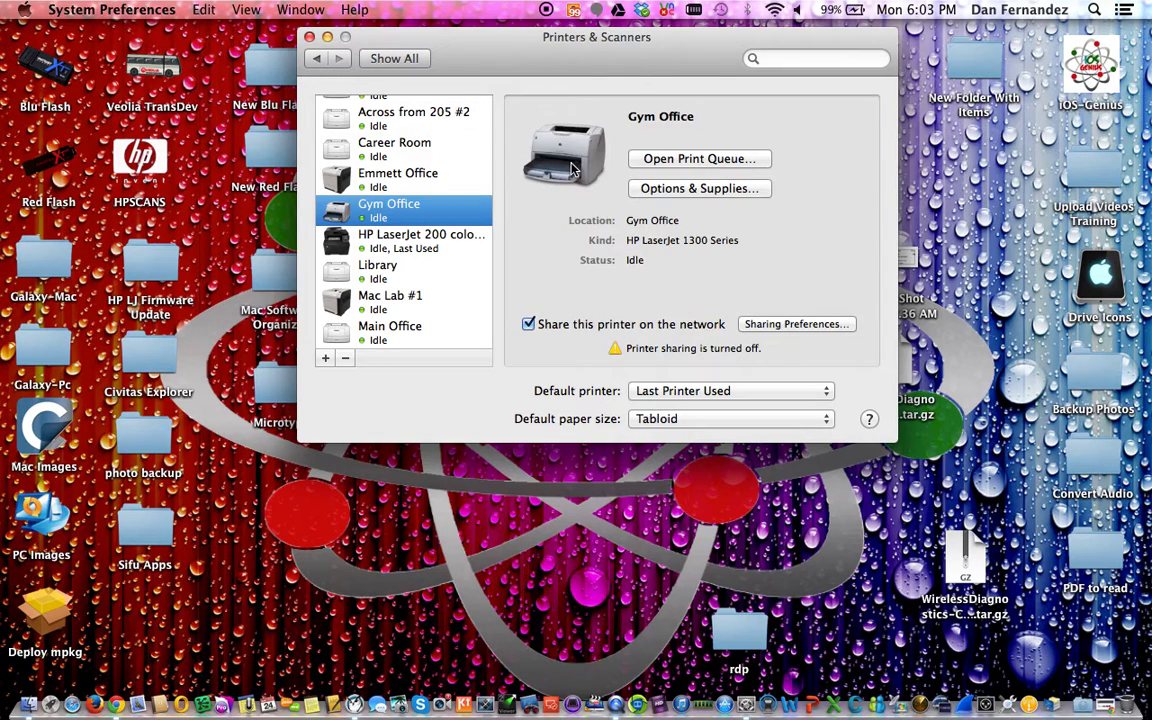
{"action": "left_click", "coordinate": [402, 248]}
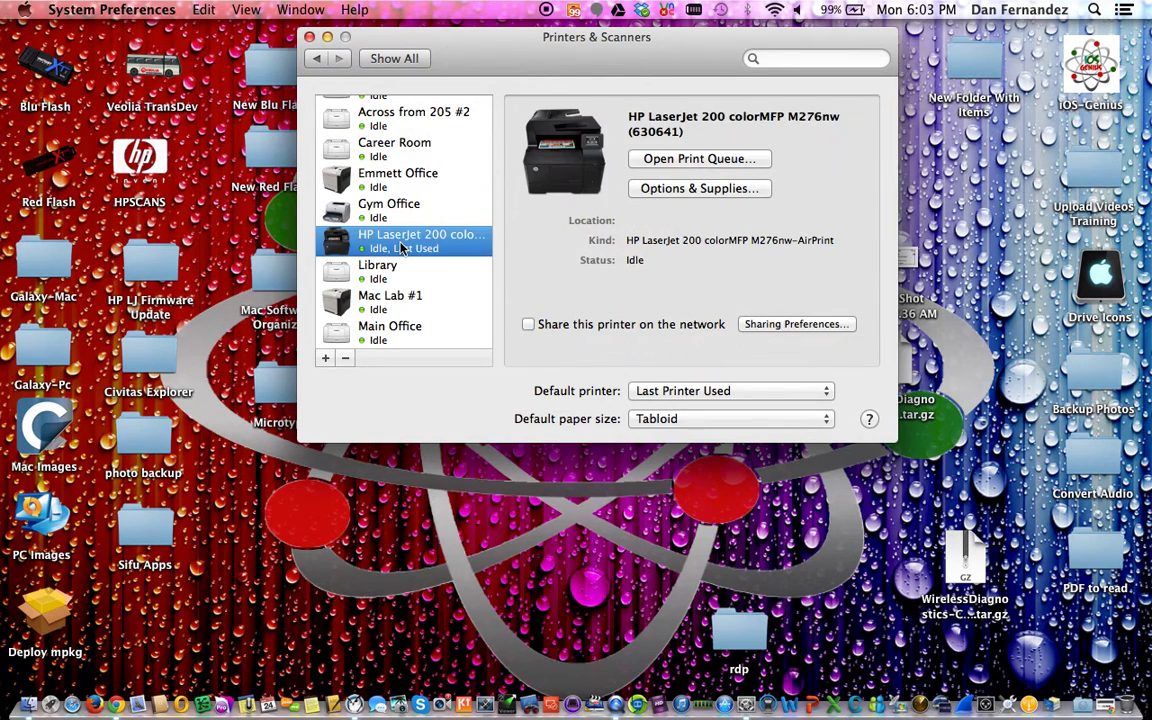
{"action": "scroll", "coordinate": [402, 248], "scroll_direction": "down", "scroll_amount": 5}
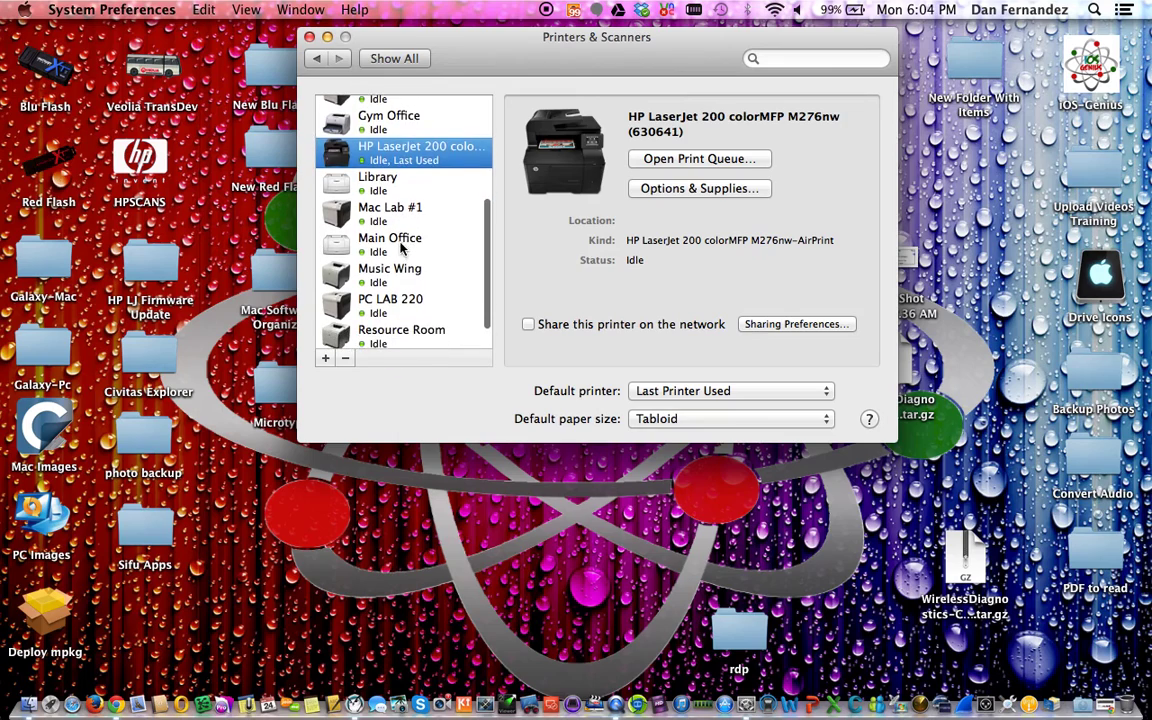
{"action": "scroll", "coordinate": [400, 248], "scroll_direction": "down", "scroll_amount": 2}
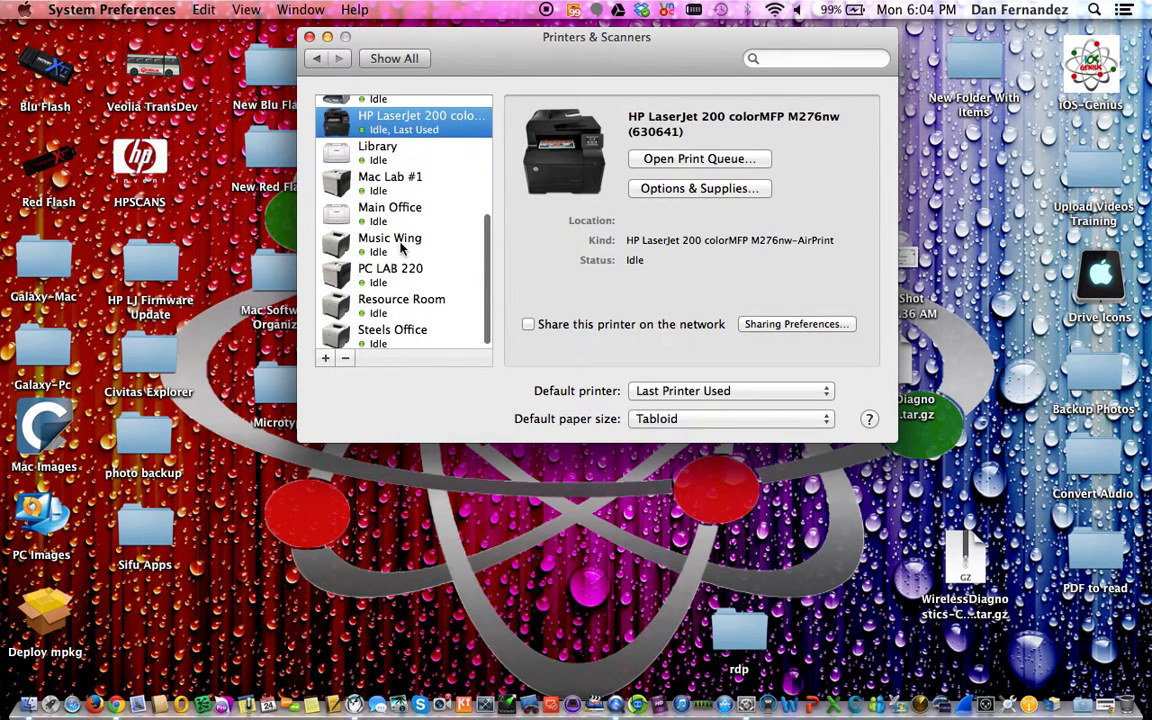
{"action": "left_click", "coordinate": [390, 153]}
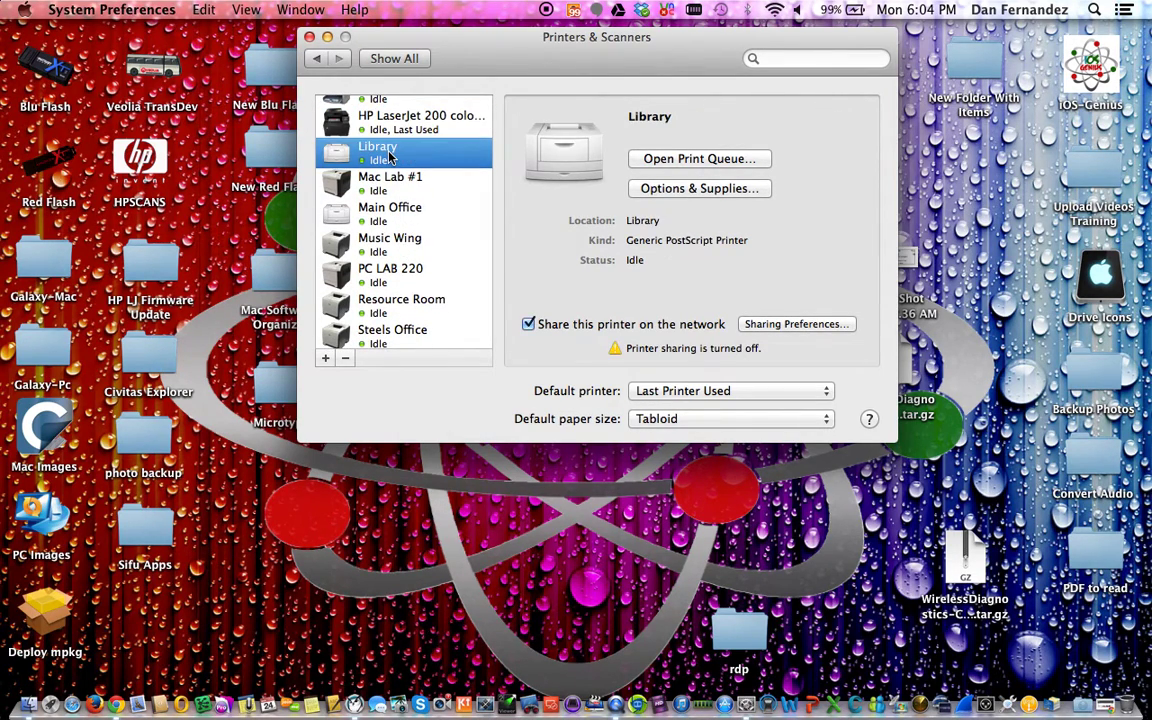
{"action": "left_click", "coordinate": [393, 186]}
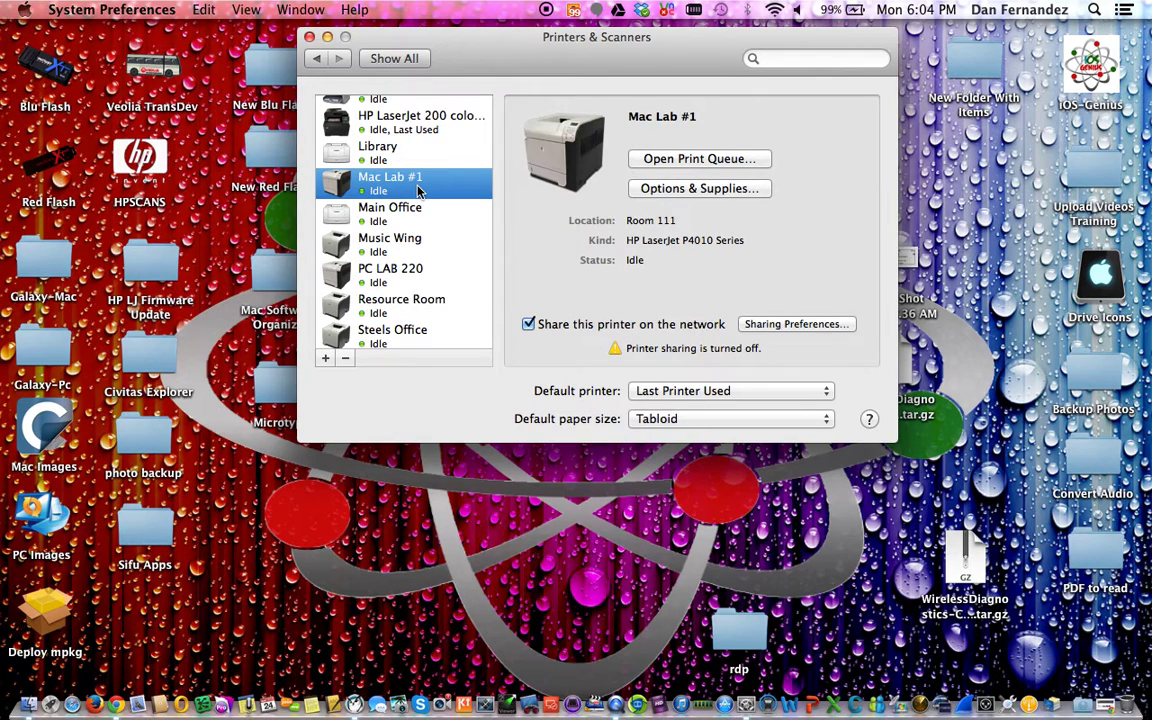
{"action": "left_click", "coordinate": [408, 216]}
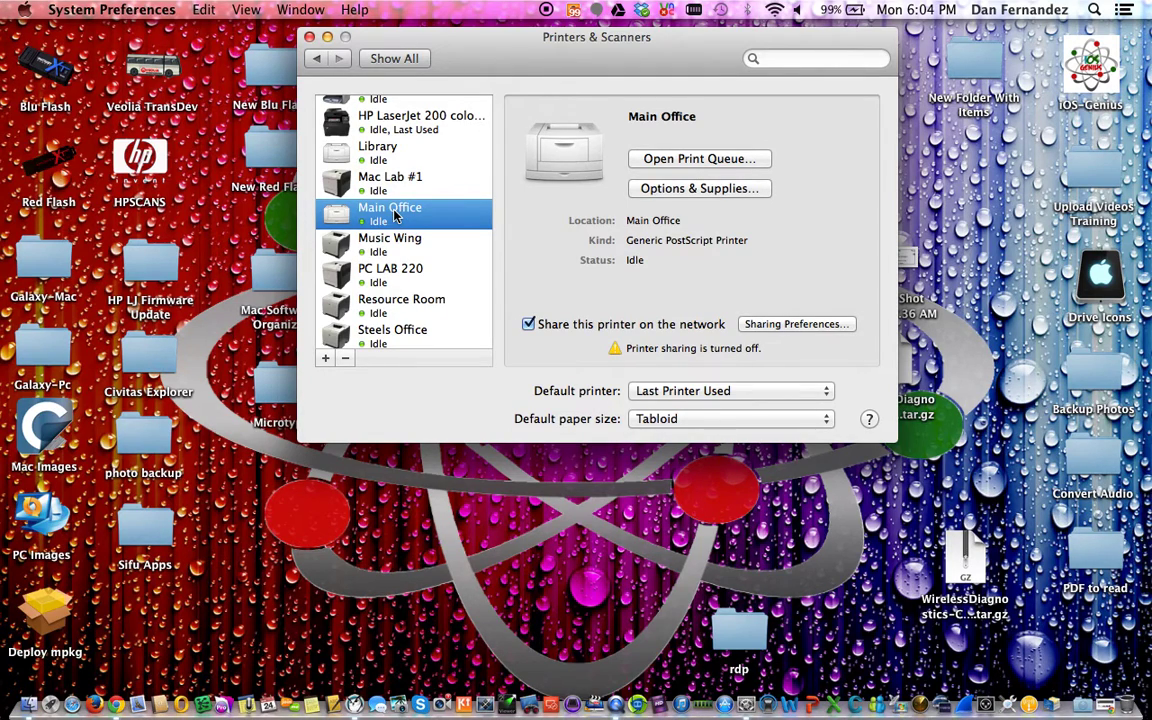
{"action": "scroll", "coordinate": [395, 215], "scroll_direction": "up", "scroll_amount": 3}
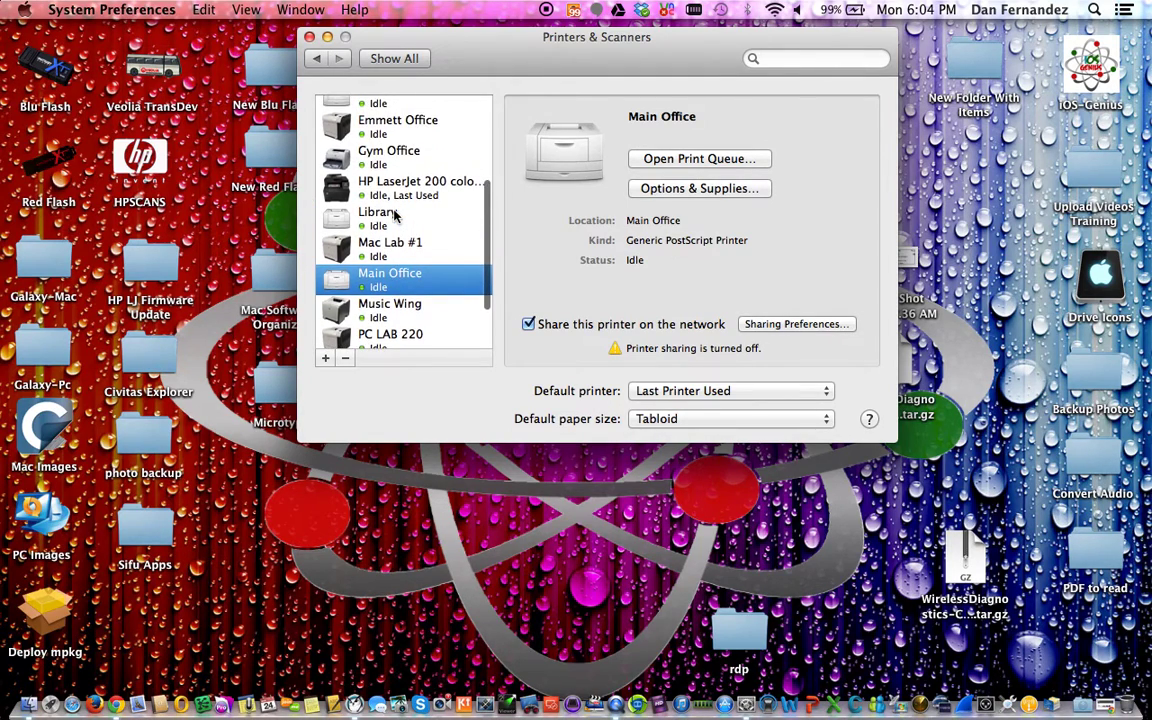
{"action": "scroll", "coordinate": [395, 215], "scroll_direction": "down", "scroll_amount": 3}
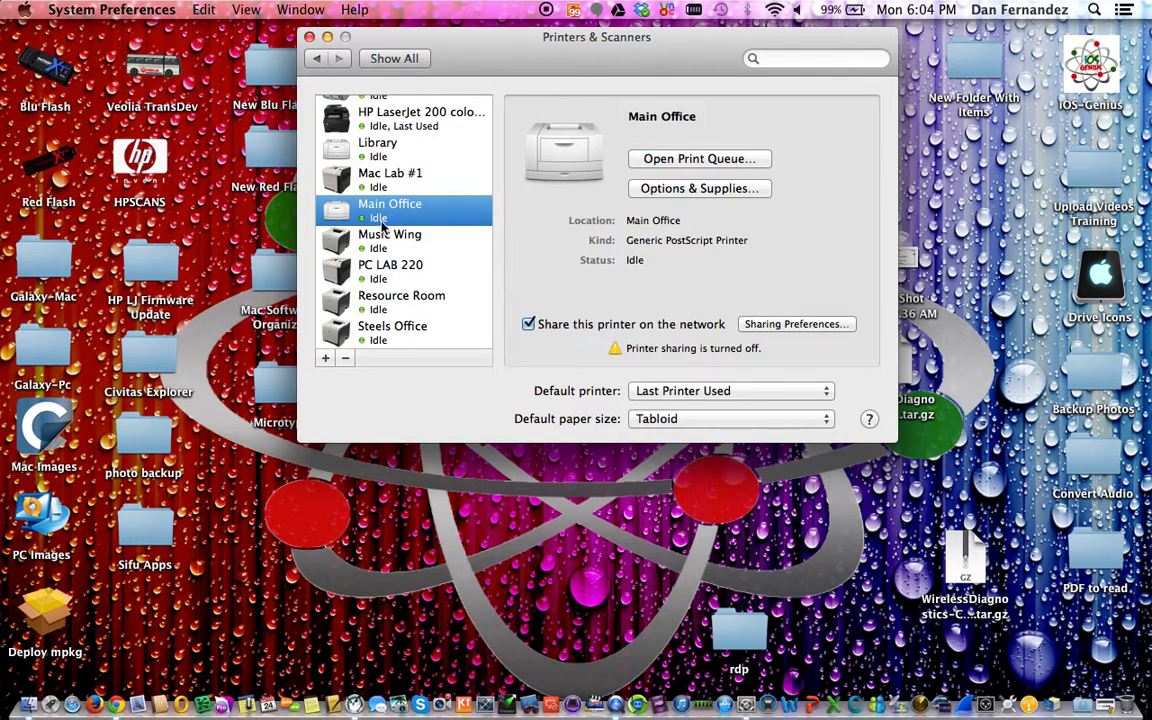
{"action": "left_click", "coordinate": [398, 240]}
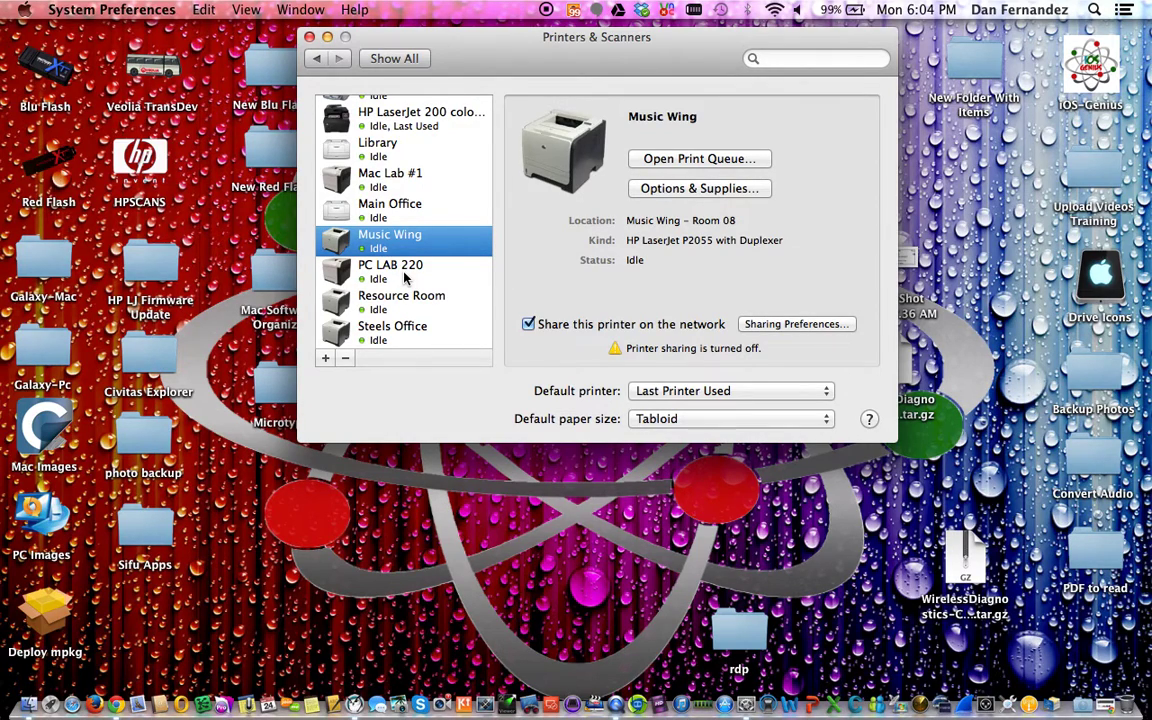
{"action": "left_click", "coordinate": [405, 279]}
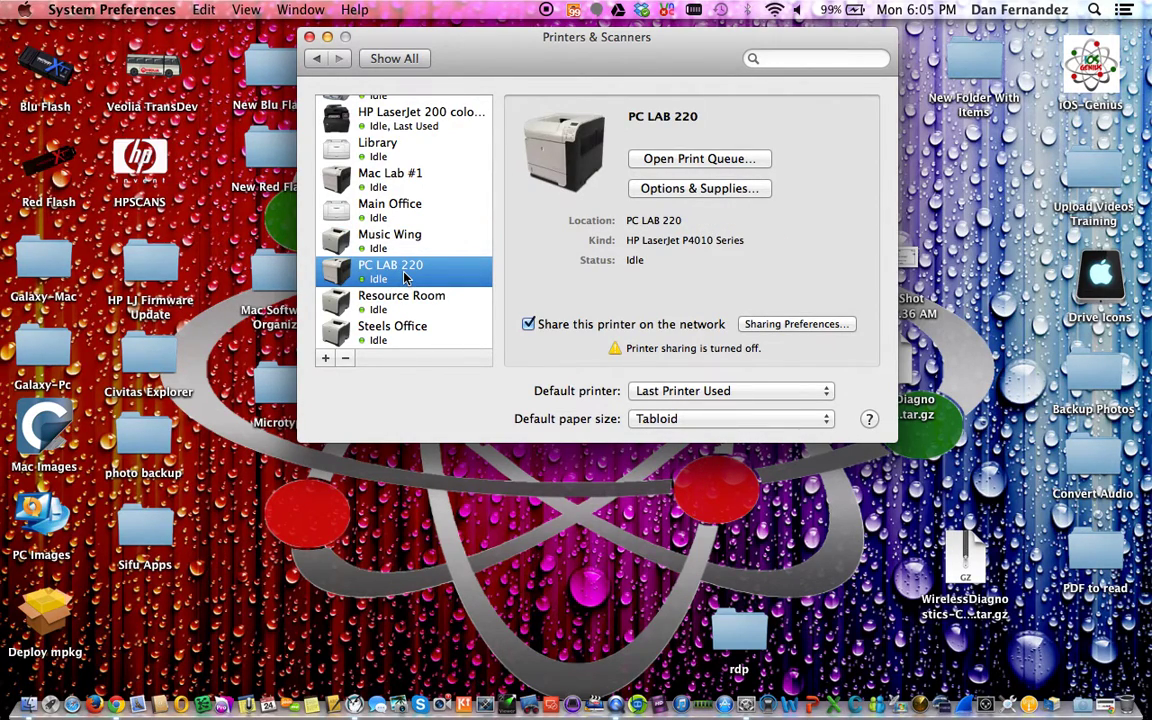
{"action": "left_click", "coordinate": [410, 305]}
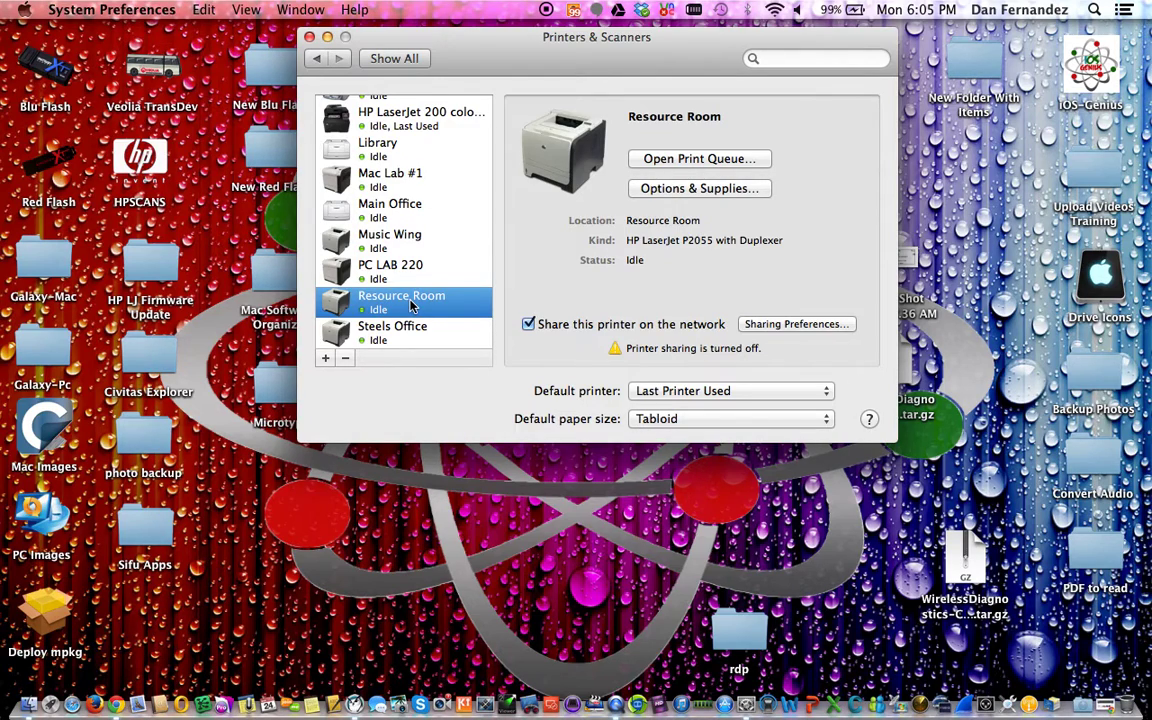
{"action": "left_click", "coordinate": [401, 337]}
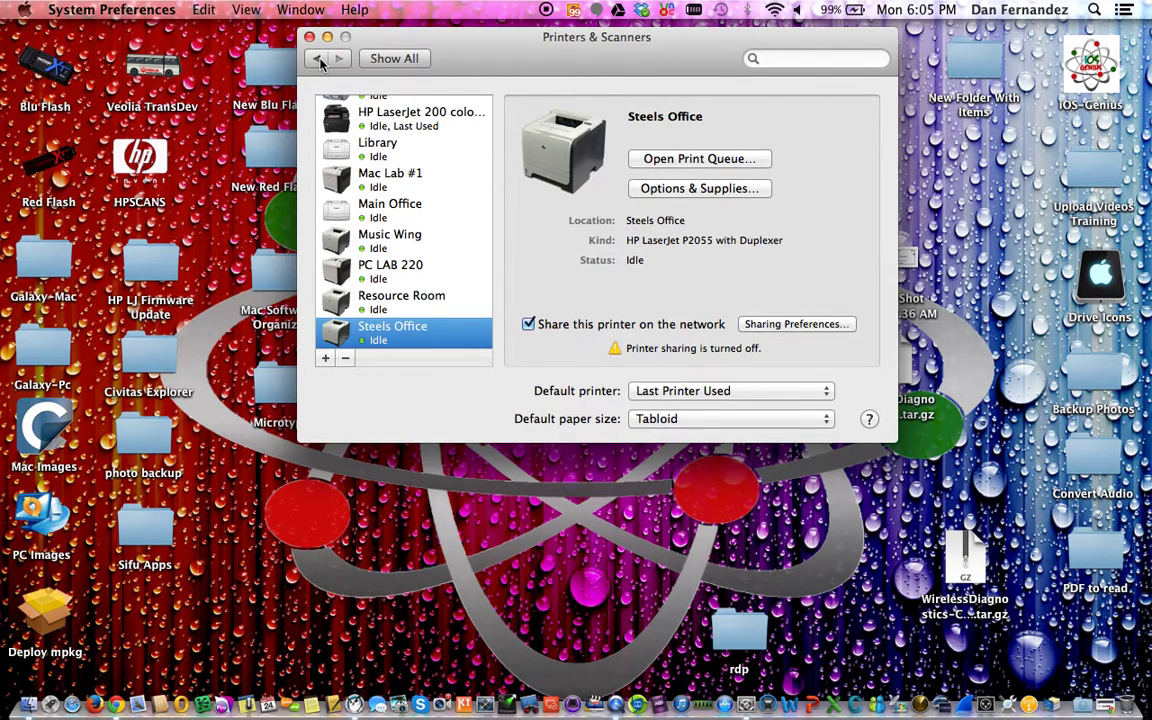
{"action": "left_click", "coordinate": [319, 60]}
{"action": "left_click", "coordinate": [310, 38]}
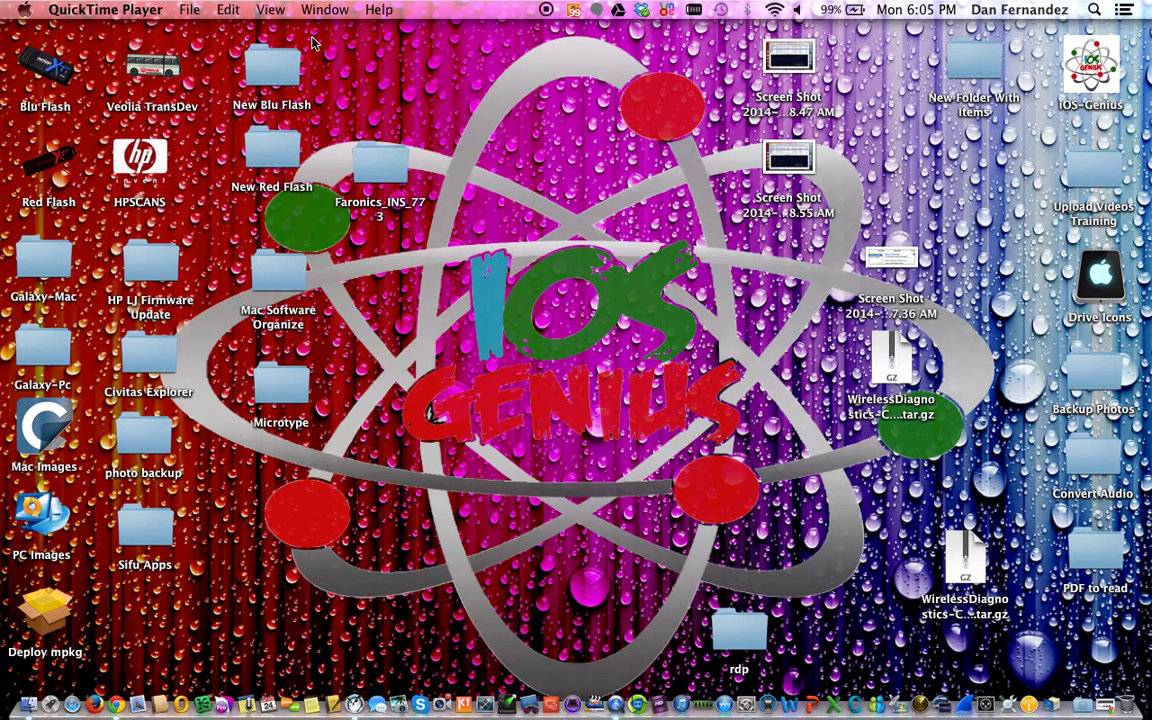
{"action": "left_click", "coordinate": [546, 206]}
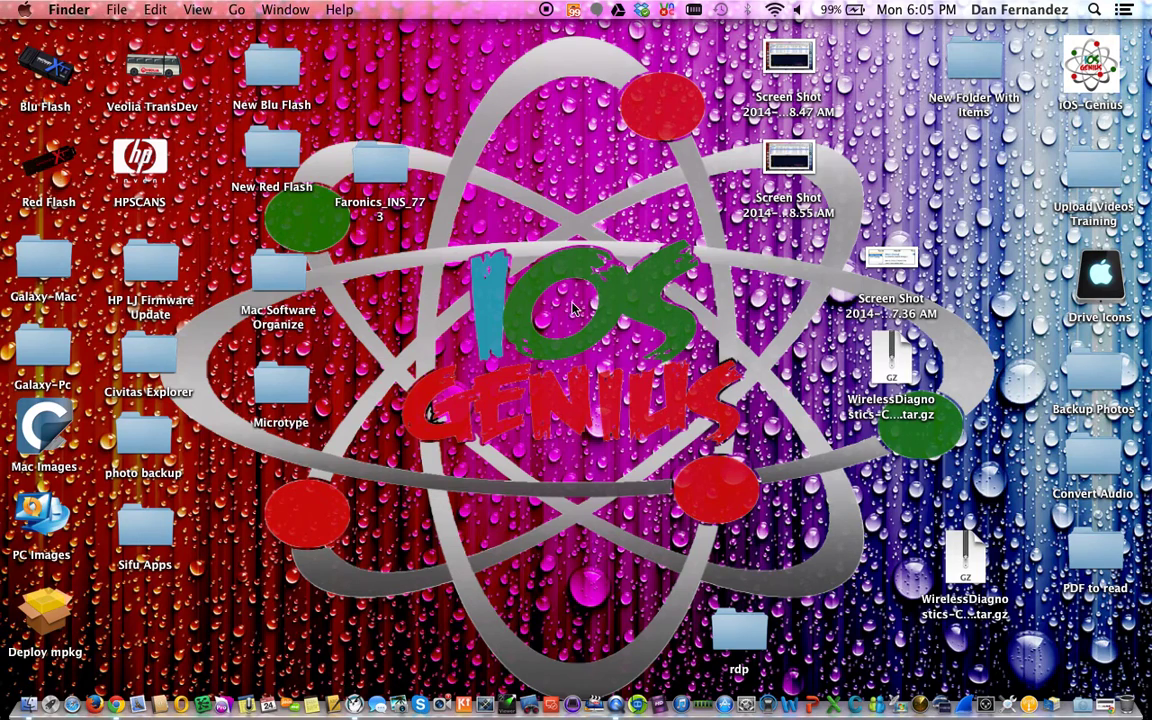